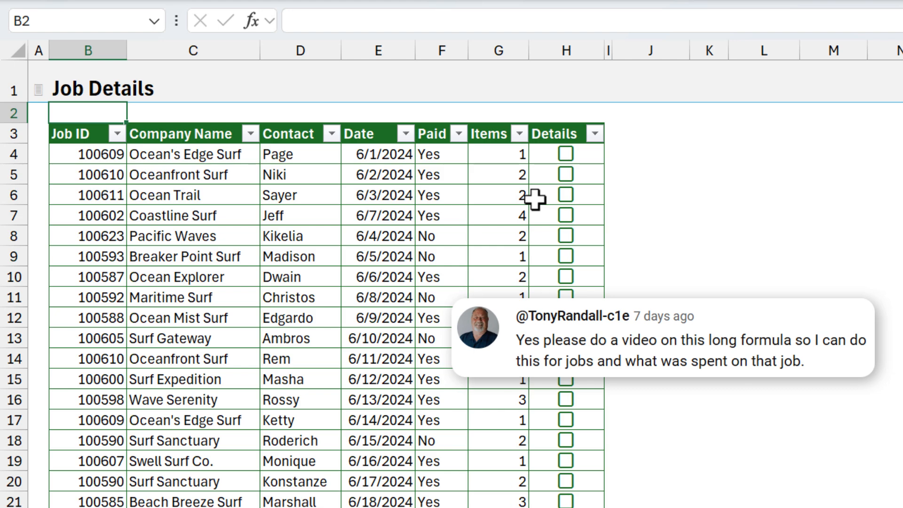
Step: Tick the Ocean Trail Details box in H6 and inspect the item cost list's formula
left_click(570, 197)
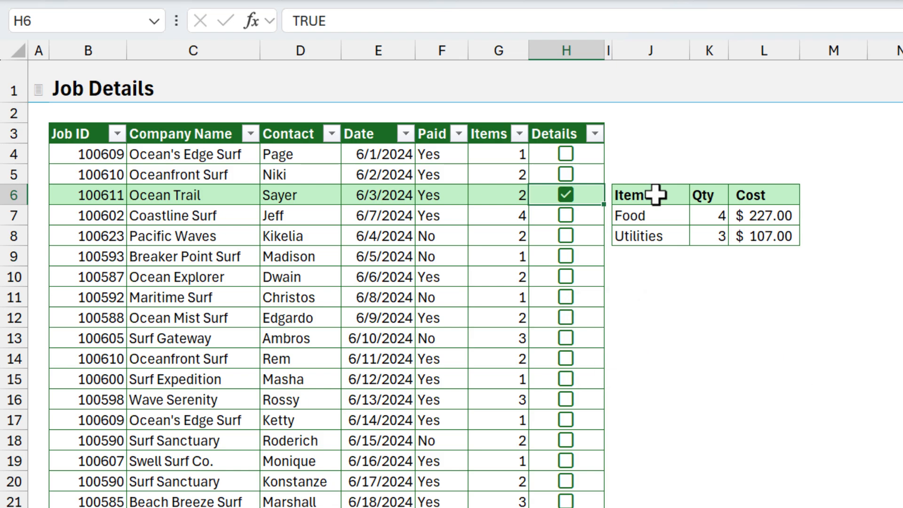
left_click(630, 153)
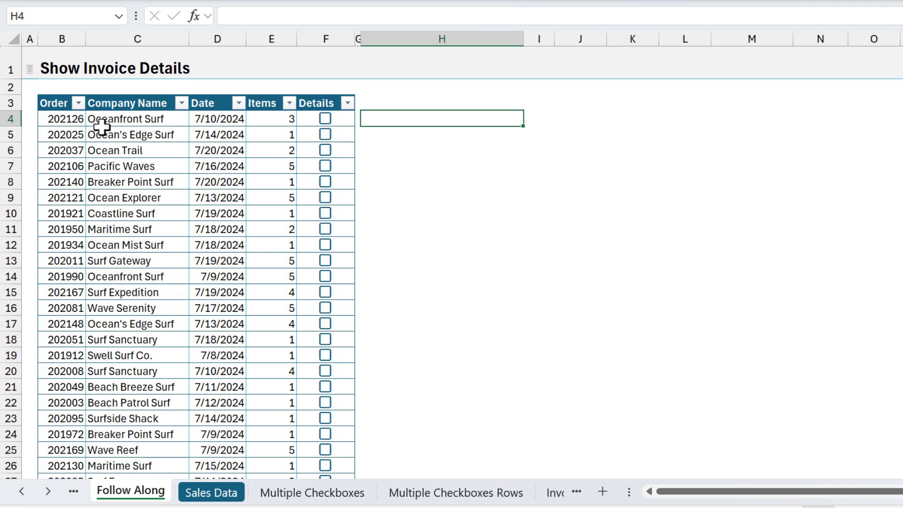
left_click(56, 96)
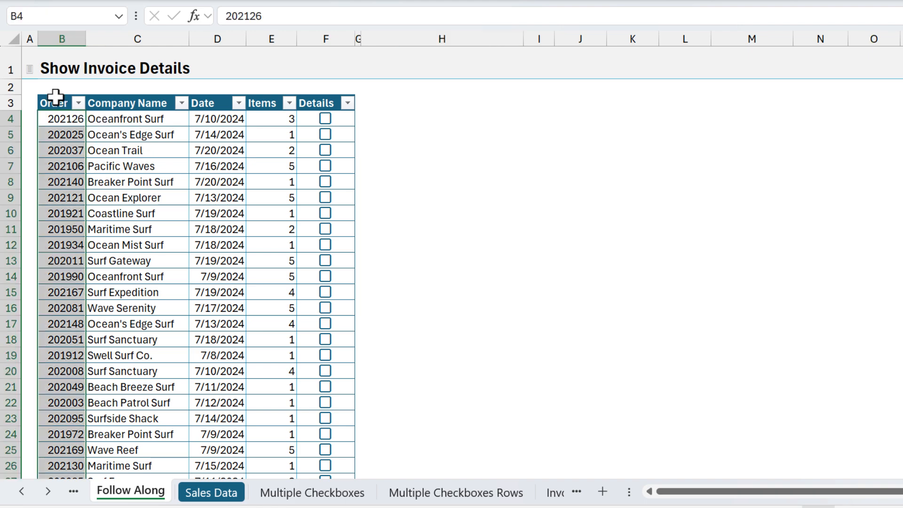
left_click(40, 118)
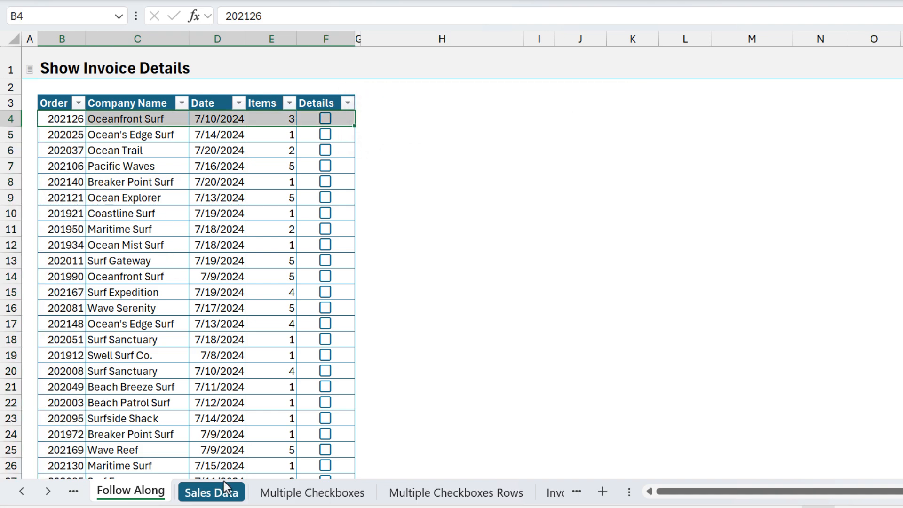
left_click(212, 492)
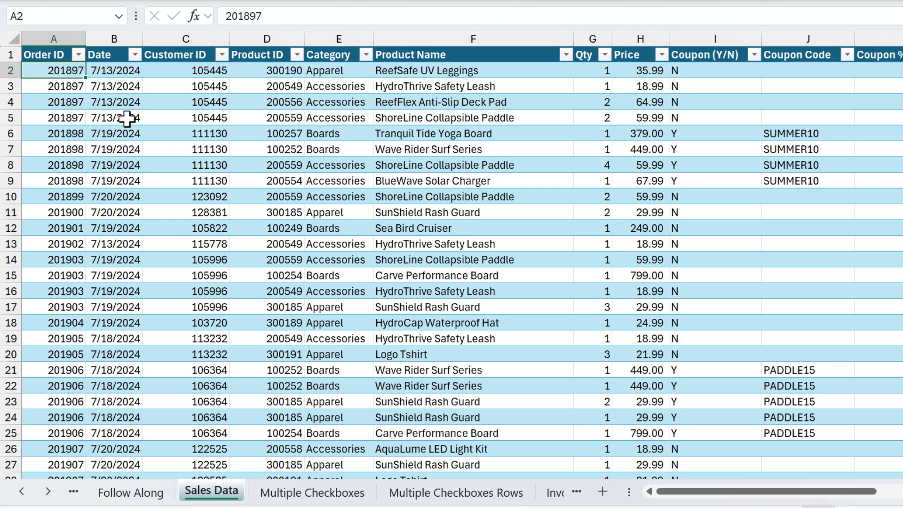
left_click_drag(35, 67, 37, 116)
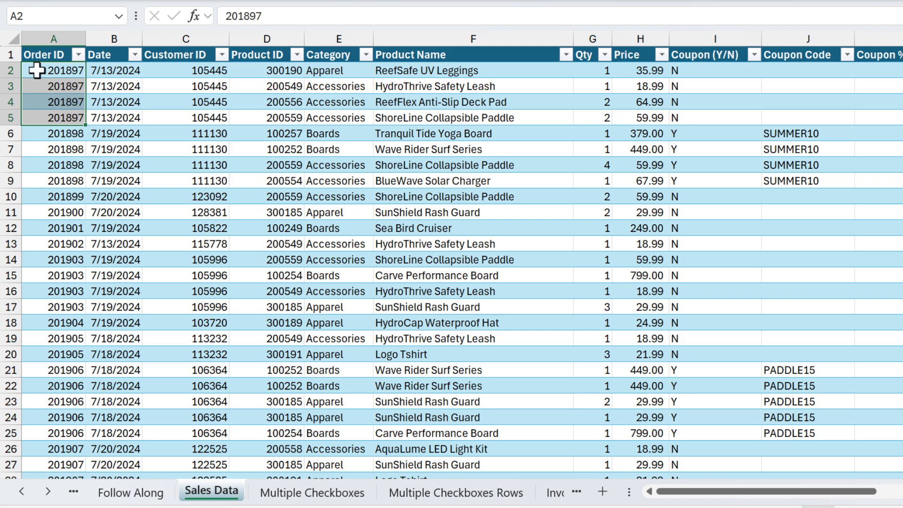
left_click(140, 494)
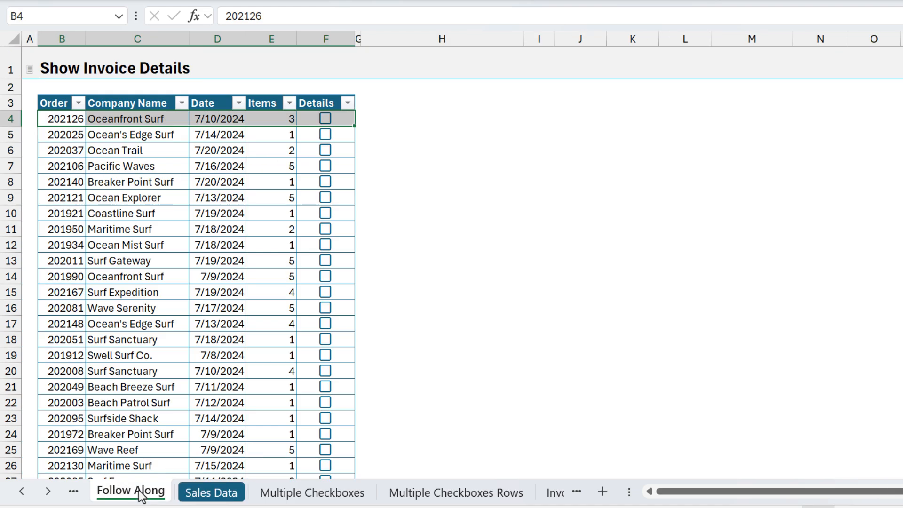
left_click(312, 97)
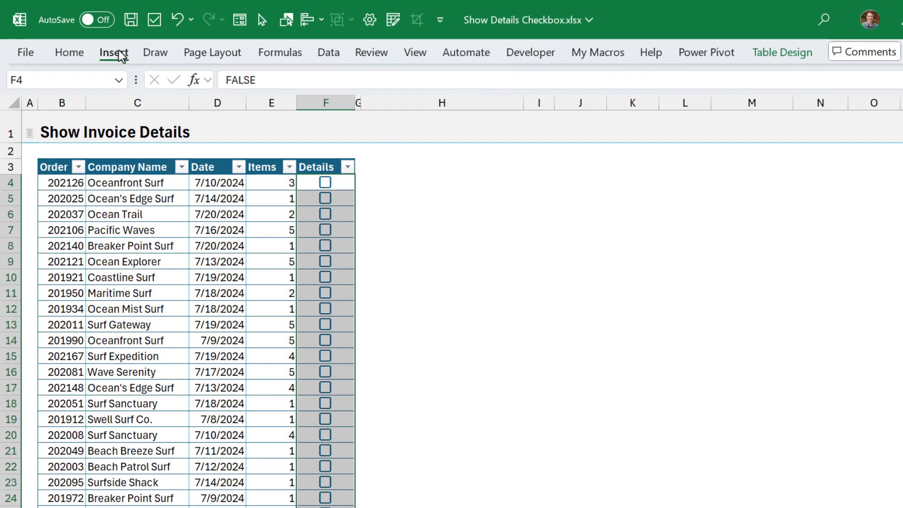
left_click(115, 52)
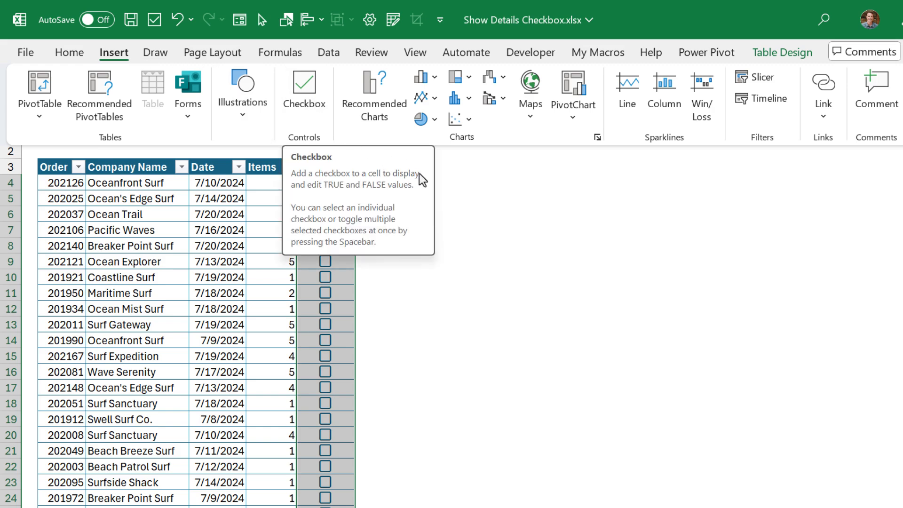
left_click(455, 188)
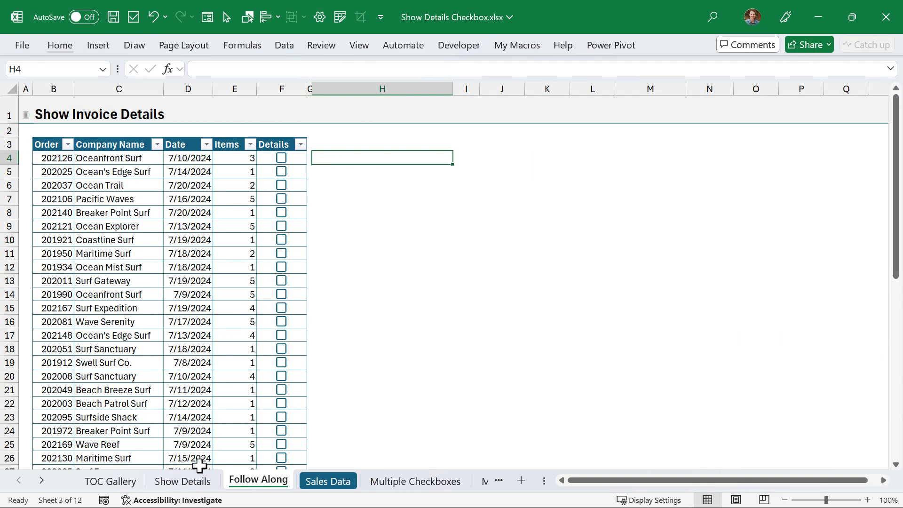
left_click(197, 480)
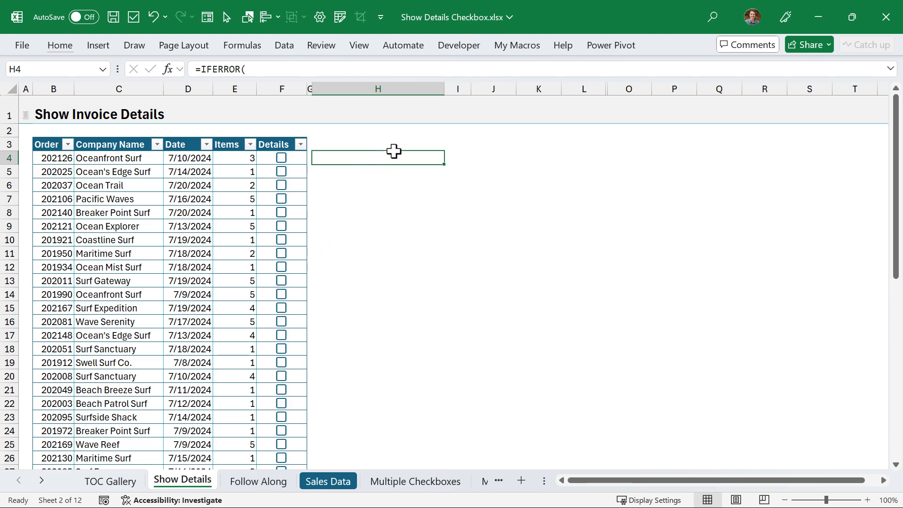
left_click(890, 68)
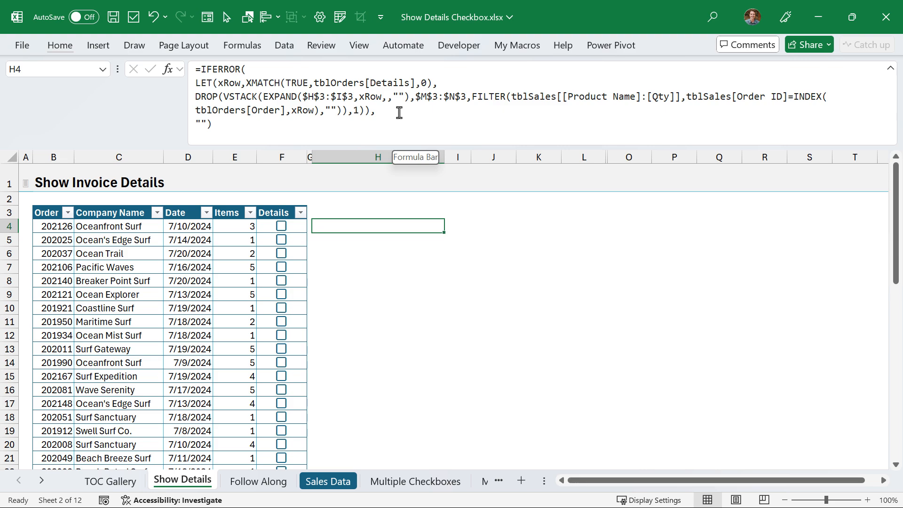
left_click(891, 71)
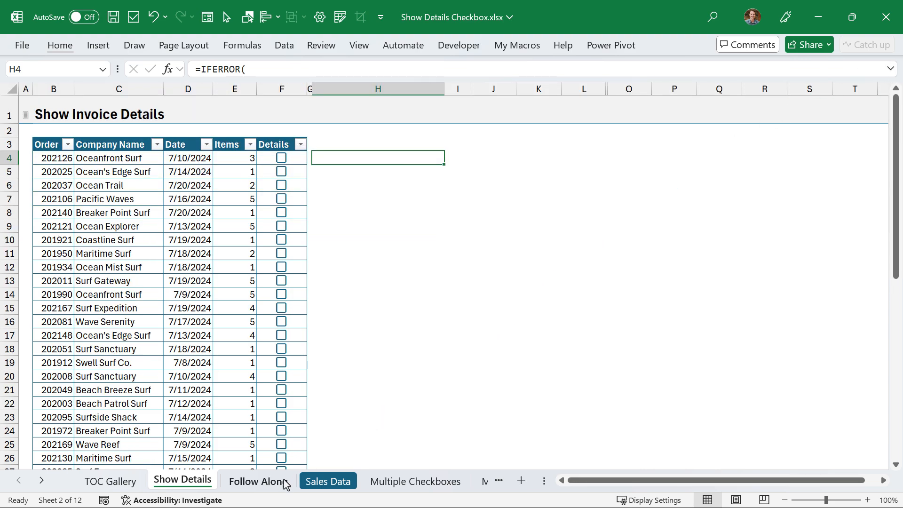
left_click(258, 481)
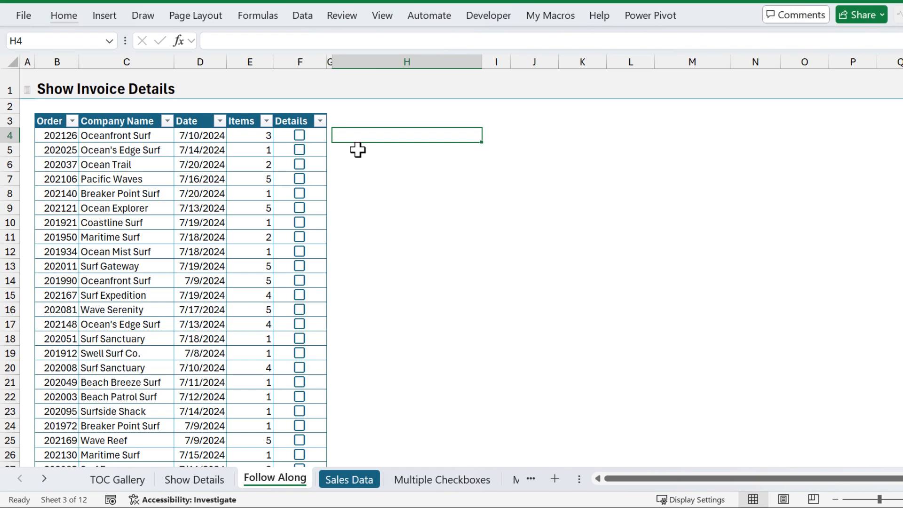
type("=fil")
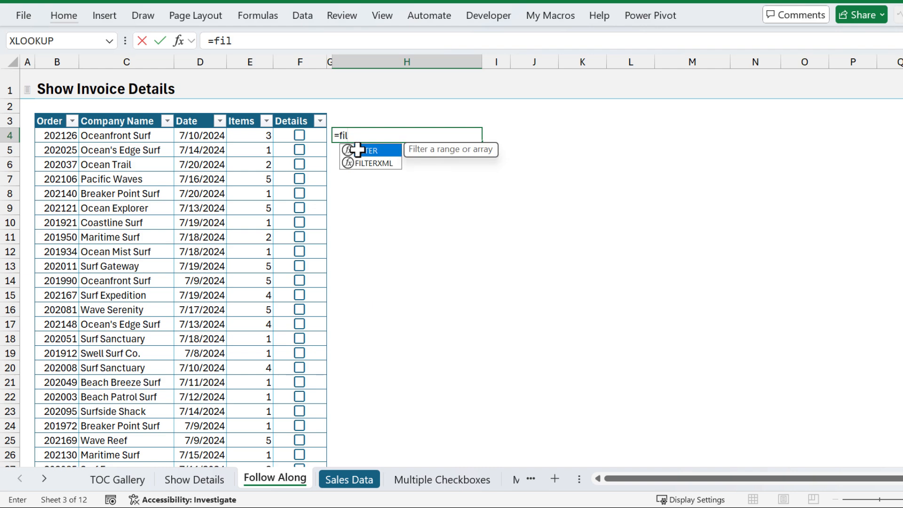
double_click(357, 149)
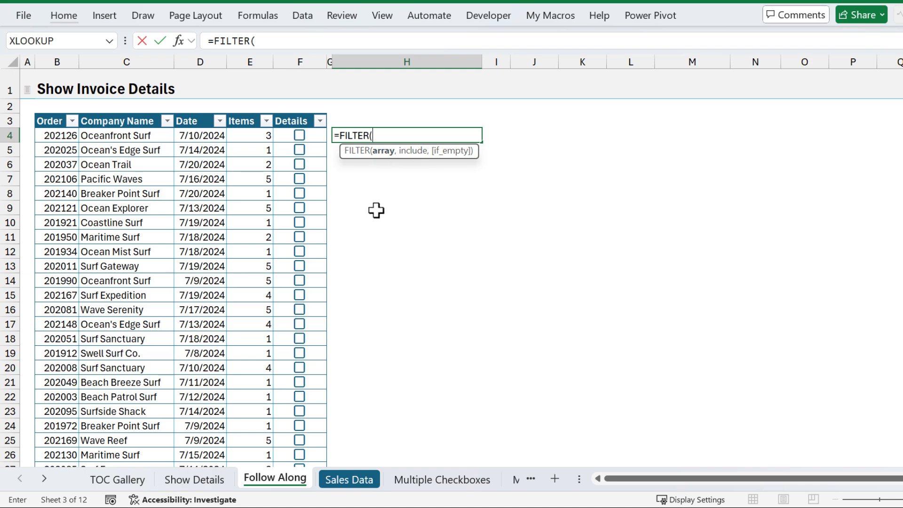
left_click(354, 481)
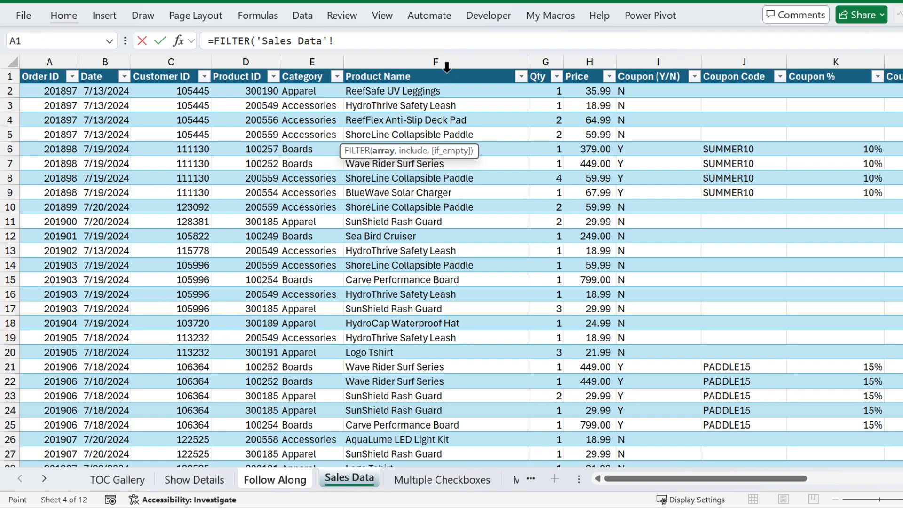
left_click_drag(447, 71, 551, 74)
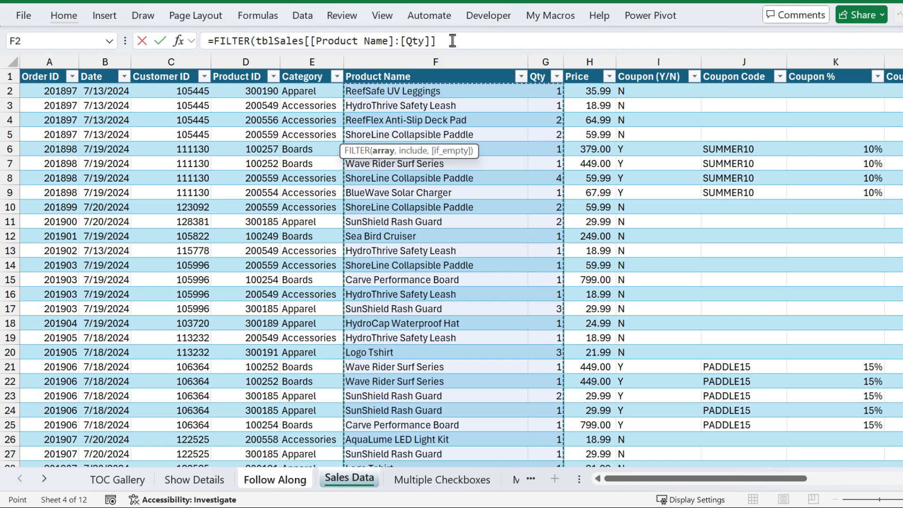
left_click(452, 41)
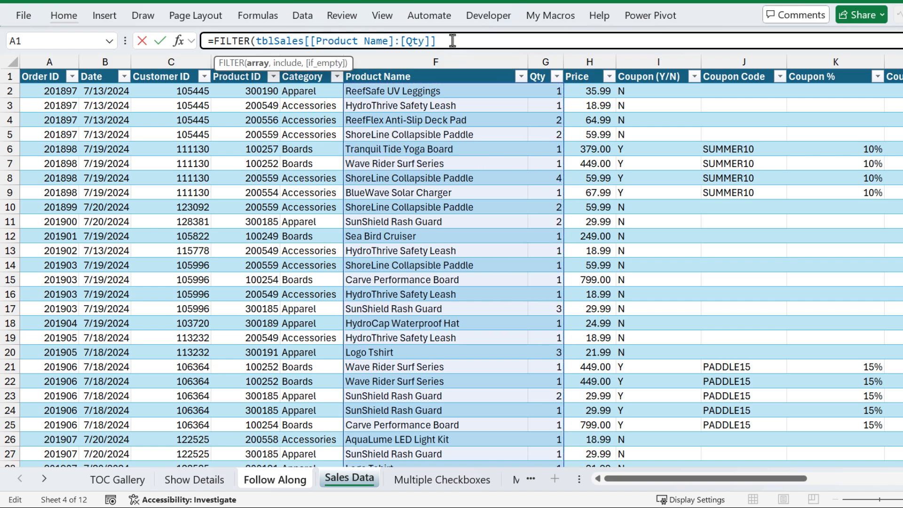
type(",")
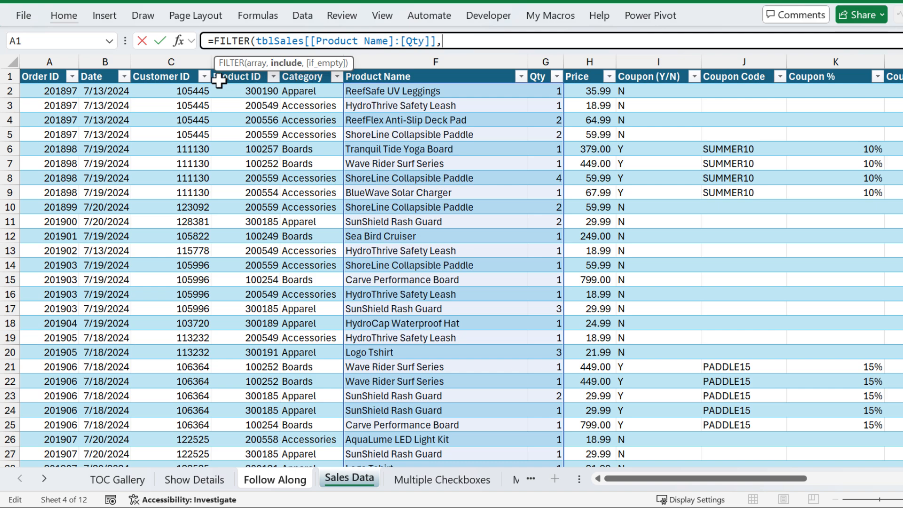
left_click(55, 66)
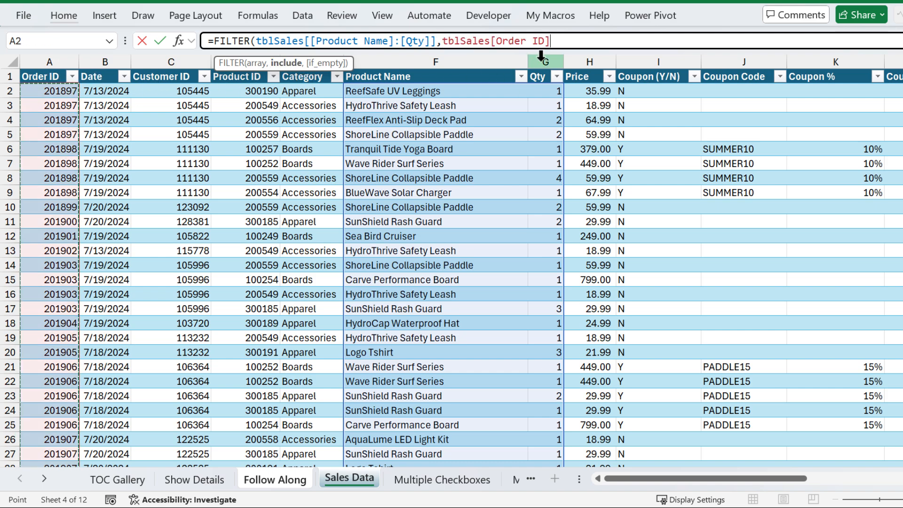
type("=")
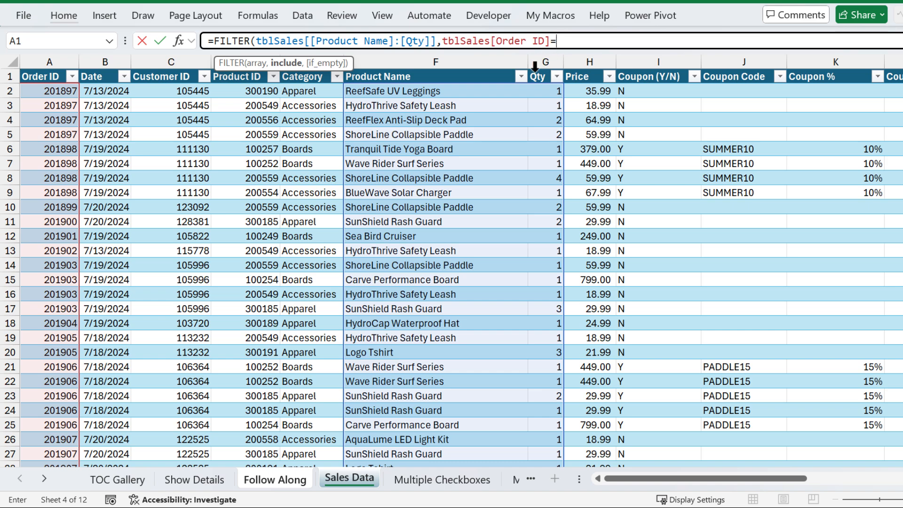
left_click(276, 479)
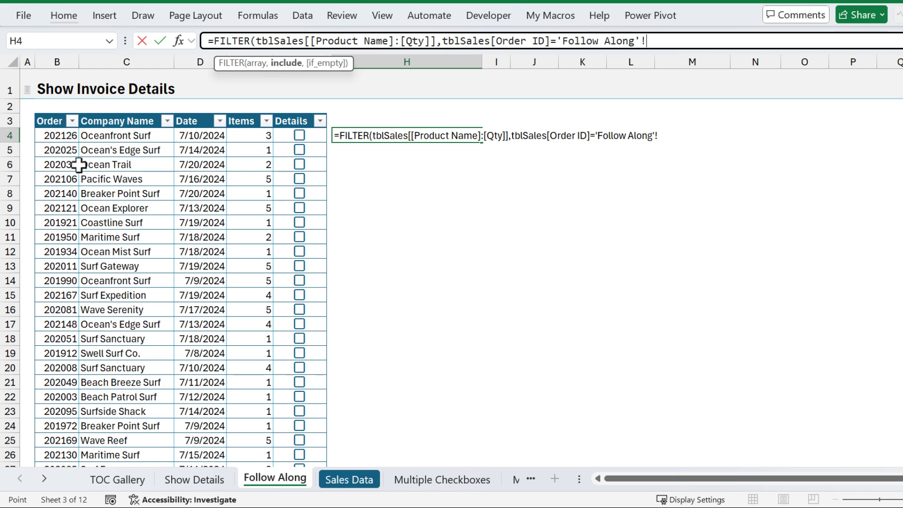
left_click(57, 135)
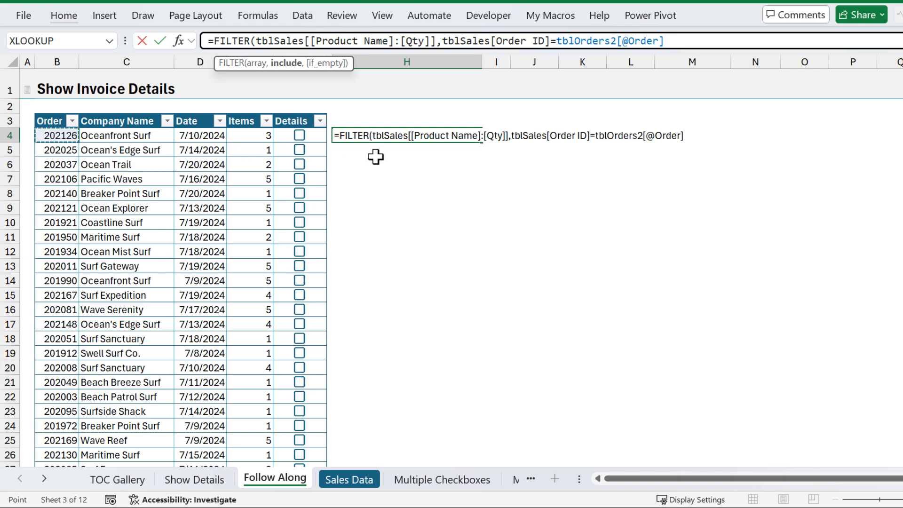
key("Return")
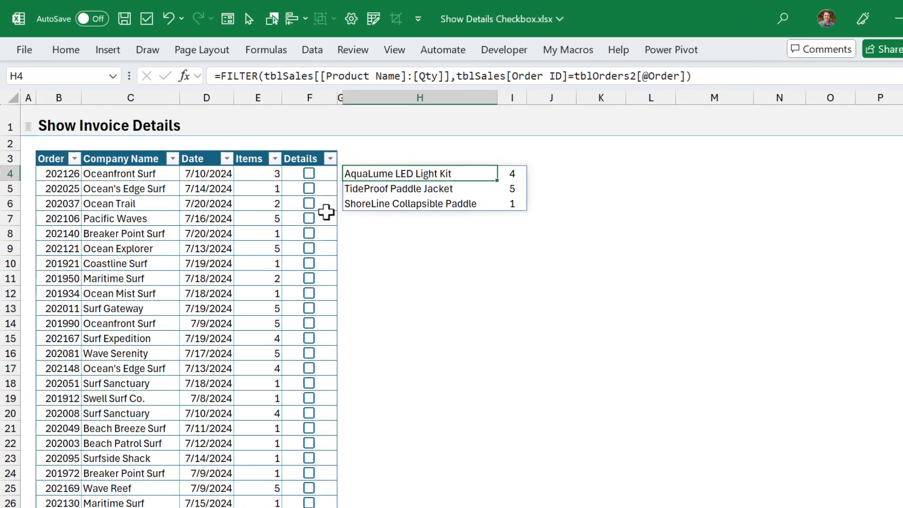
Step: Tick Pacific Waves' Details box in F7 and reopen the H4 FILTER formula in the cell
left_click(323, 232)
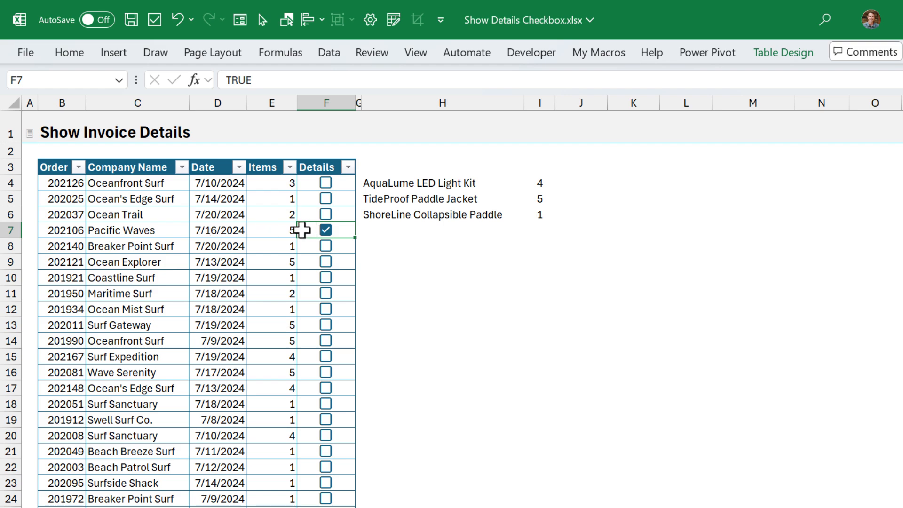
left_click(390, 182)
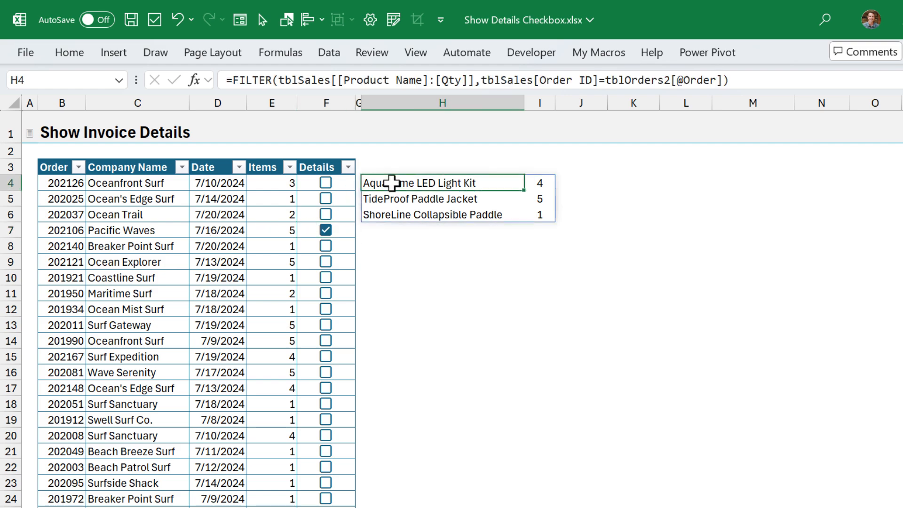
key("F2")
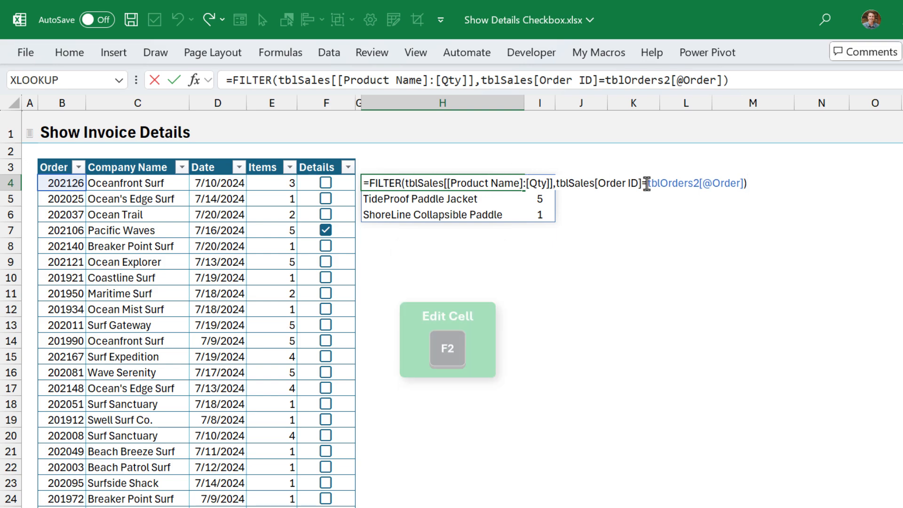
Step: Replace the order reference with INDEX(tblOrders2[Order],XMATCH(TRUE,tblOrders2[Details])) inside the FILTER
left_click_drag(648, 183, 745, 183)
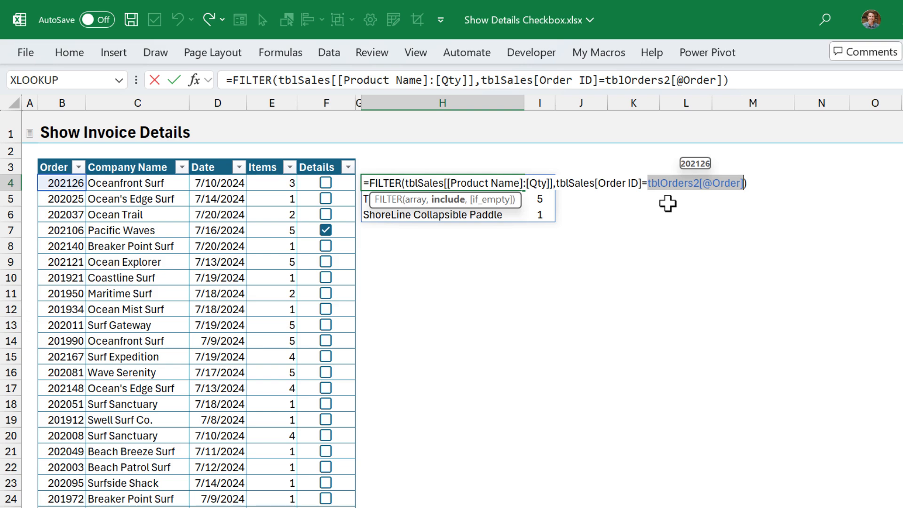
type("ind")
double_click(668, 207)
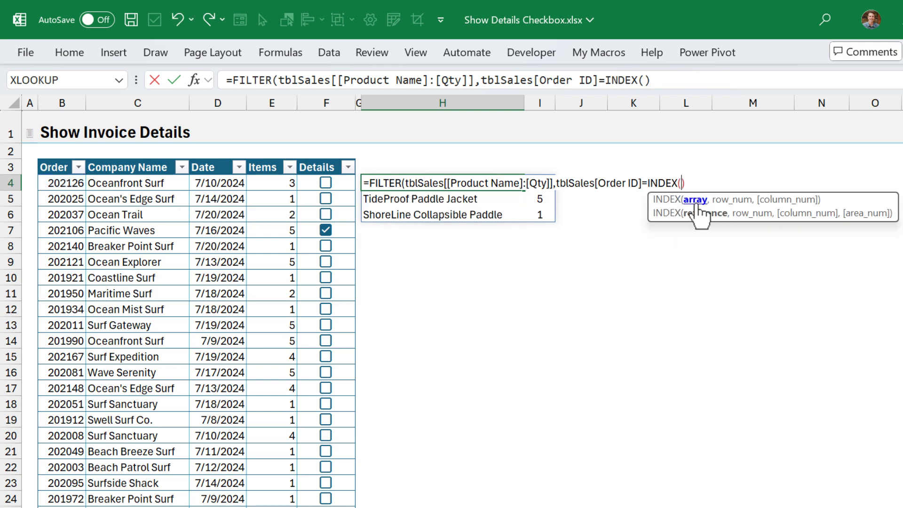
left_click(62, 156)
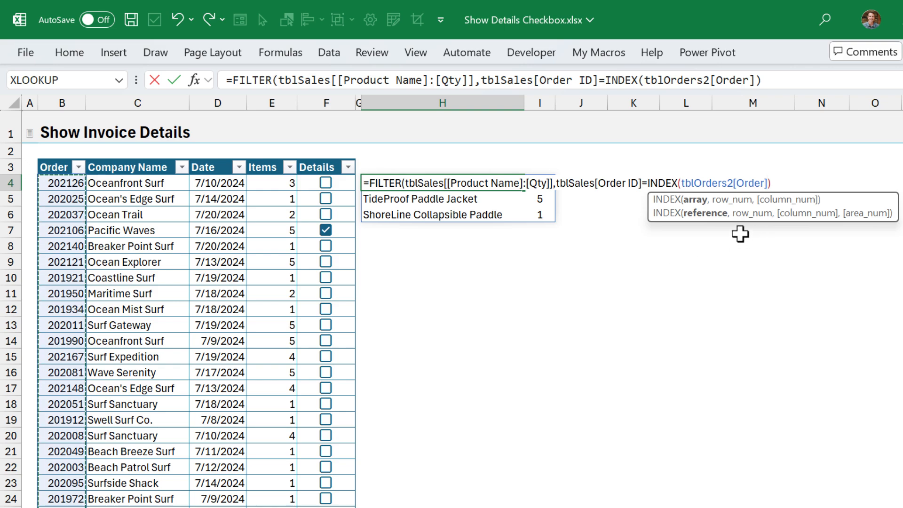
type(",")
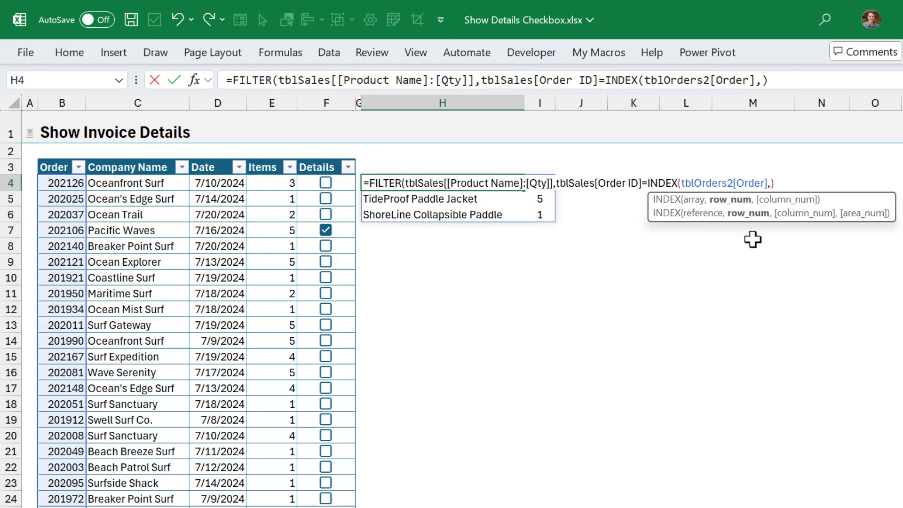
type("xm")
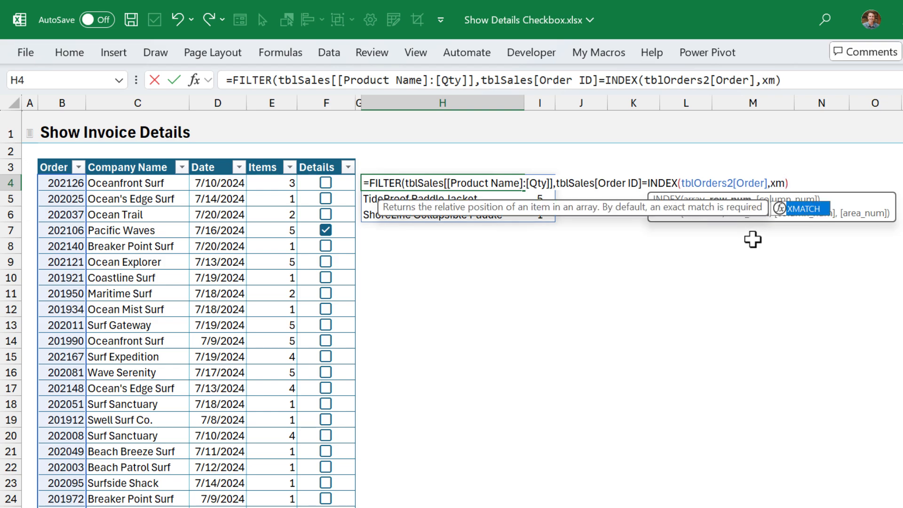
key("Tab")
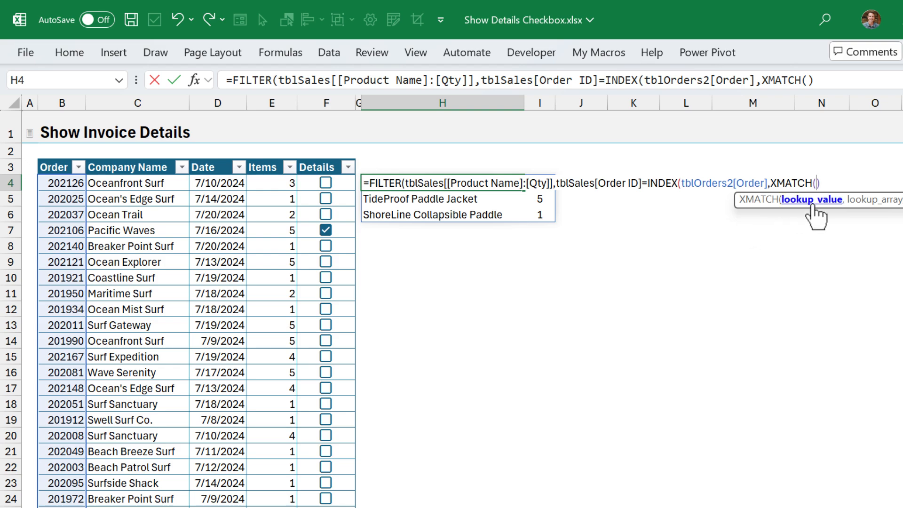
type("true")
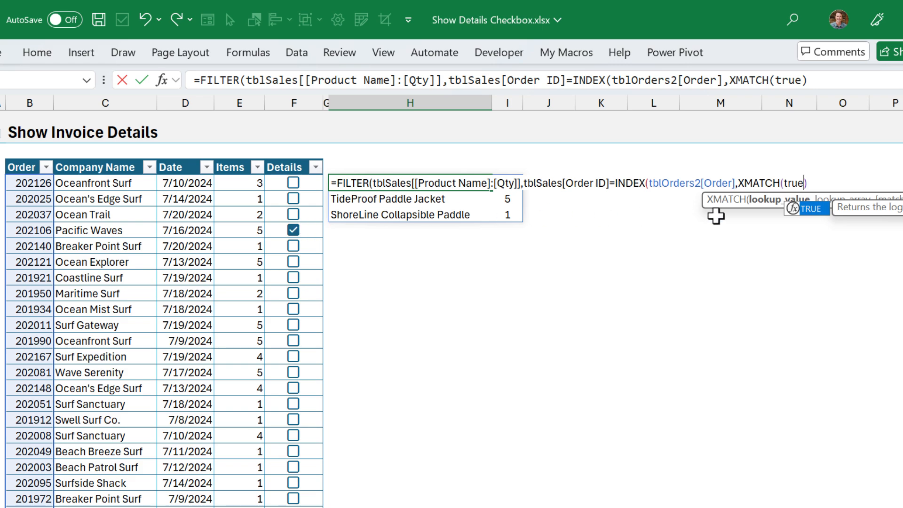
type(",")
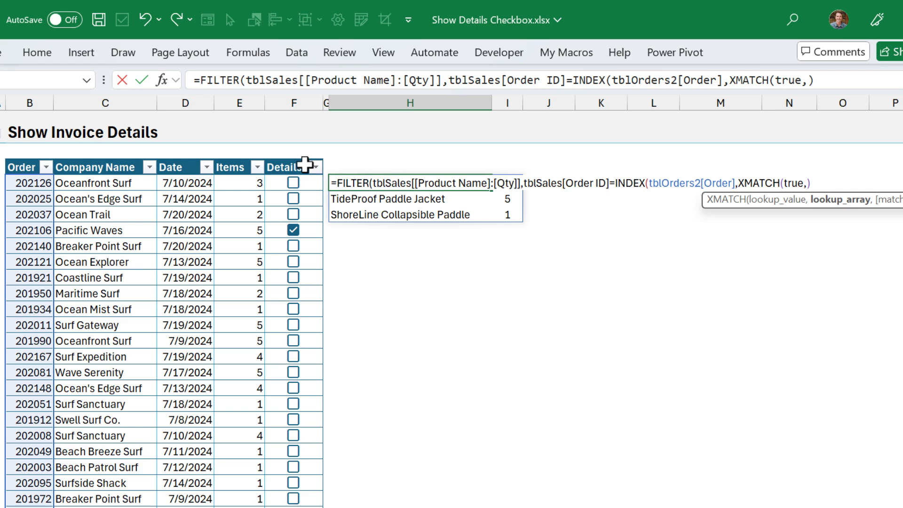
left_click(299, 154)
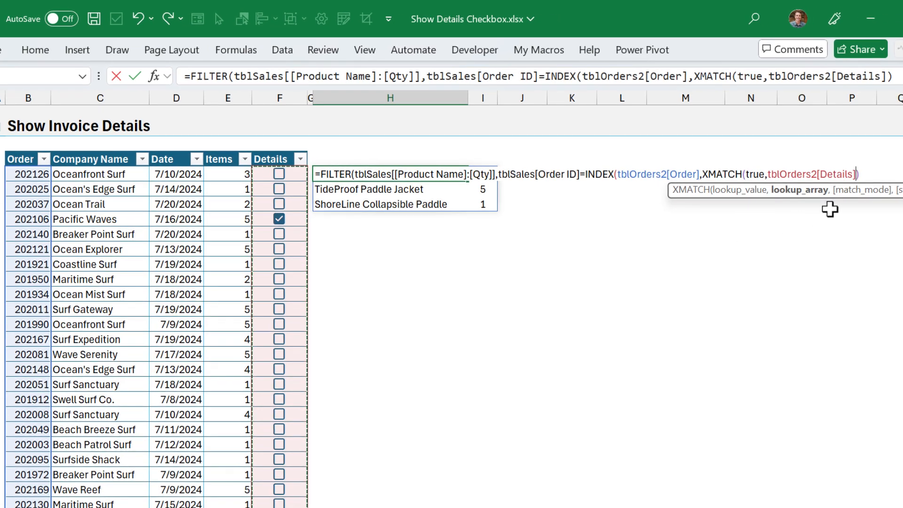
type(")")
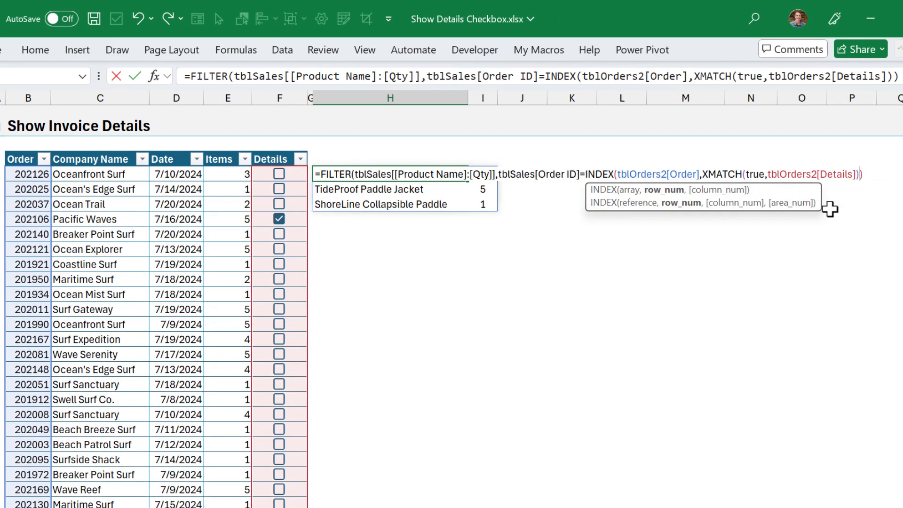
type(")")
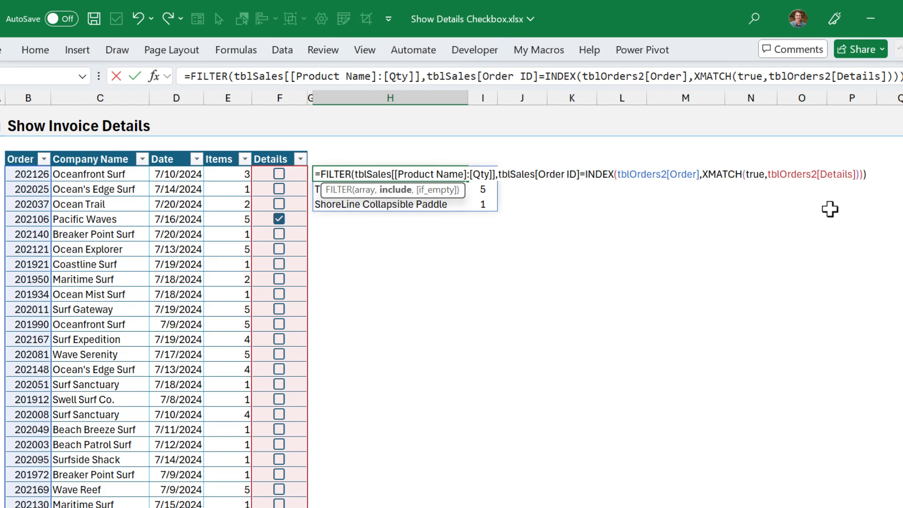
key("Return")
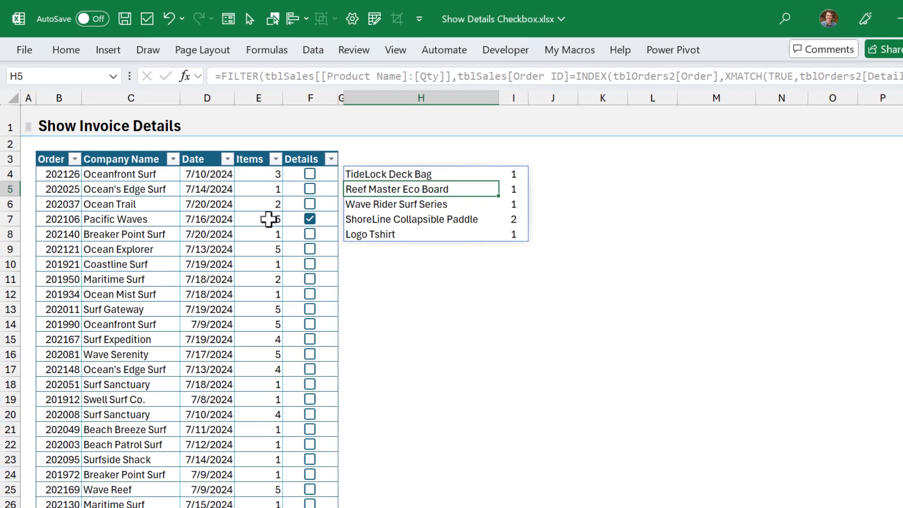
Step: Untick Pacific Waves in F7 and tick Ocean Trail's order 202037 in F6
left_click(310, 219)
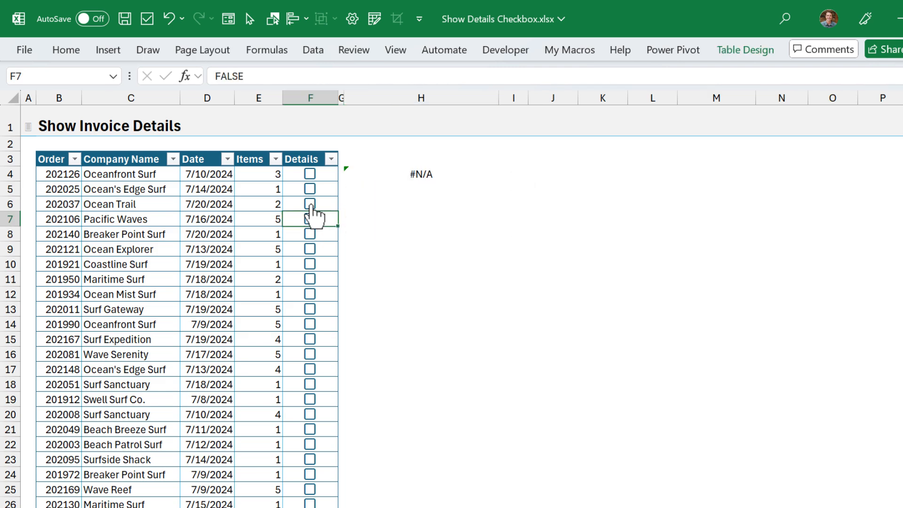
left_click(310, 204)
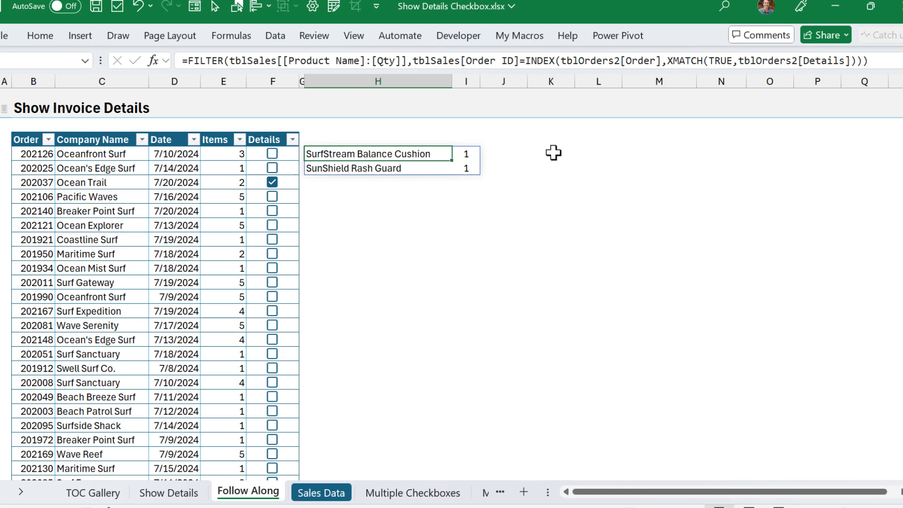
Step: Enter the test formula =EXPAND(H3:I3,3) in K4
left_click(549, 157)
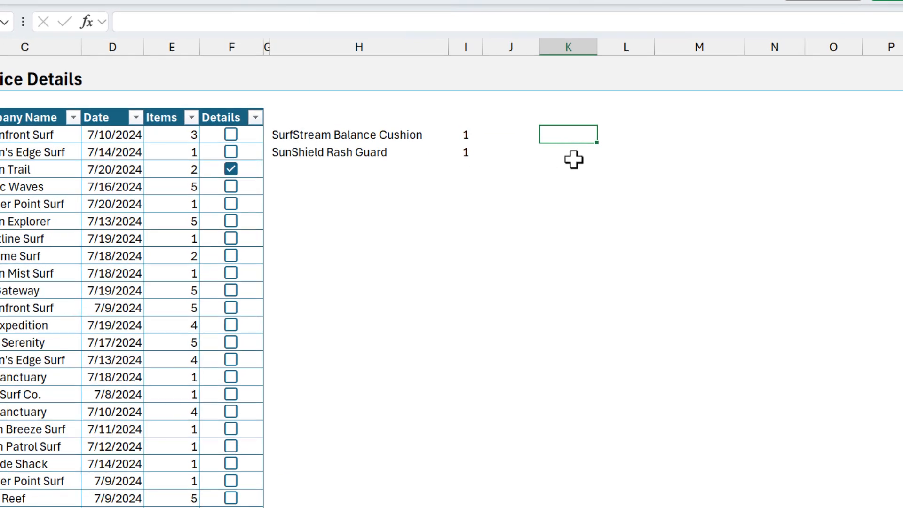
type("=expa")
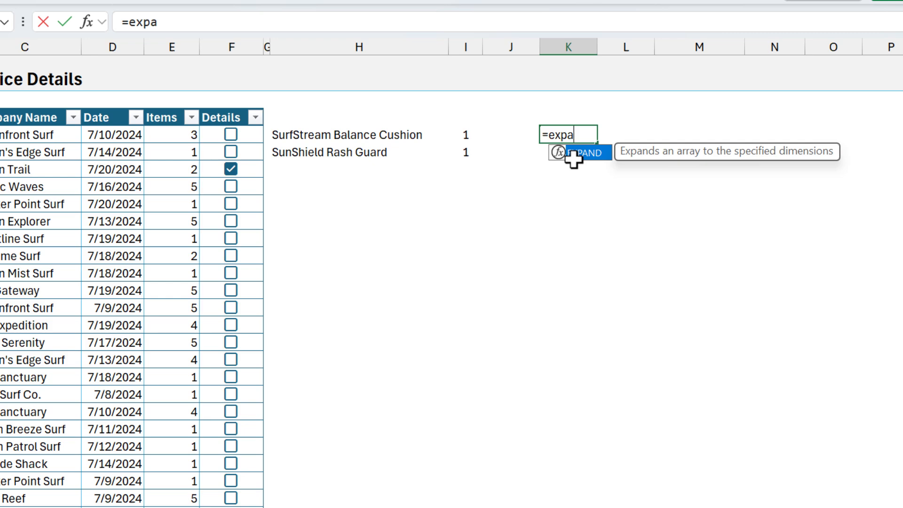
key("Tab")
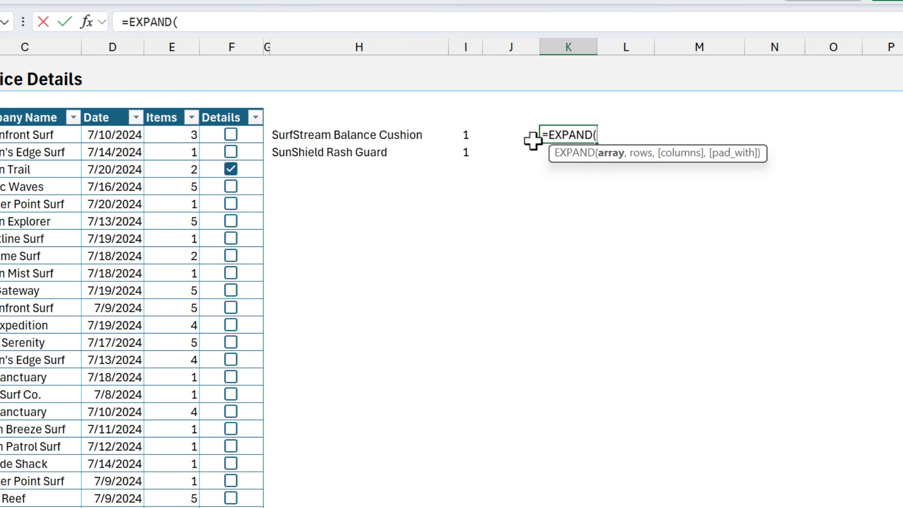
left_click(308, 116)
left_click_drag(390, 113, 463, 113)
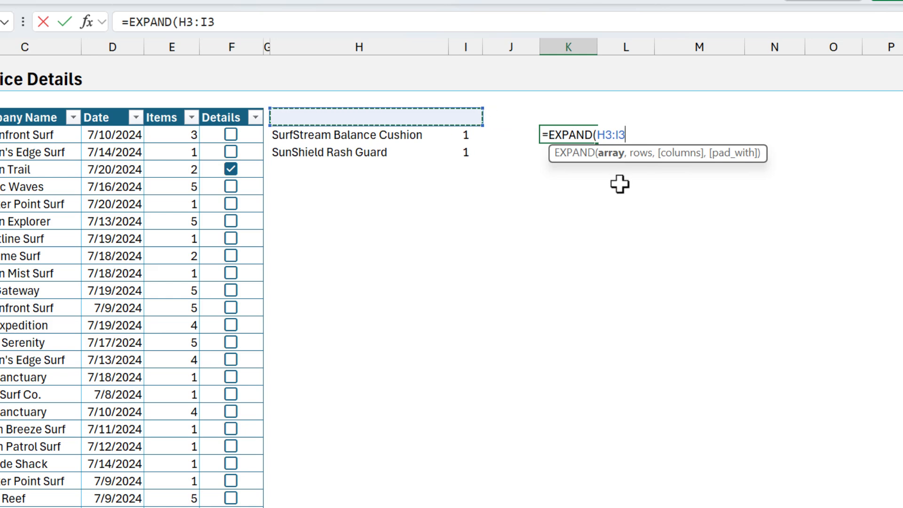
type(",3")
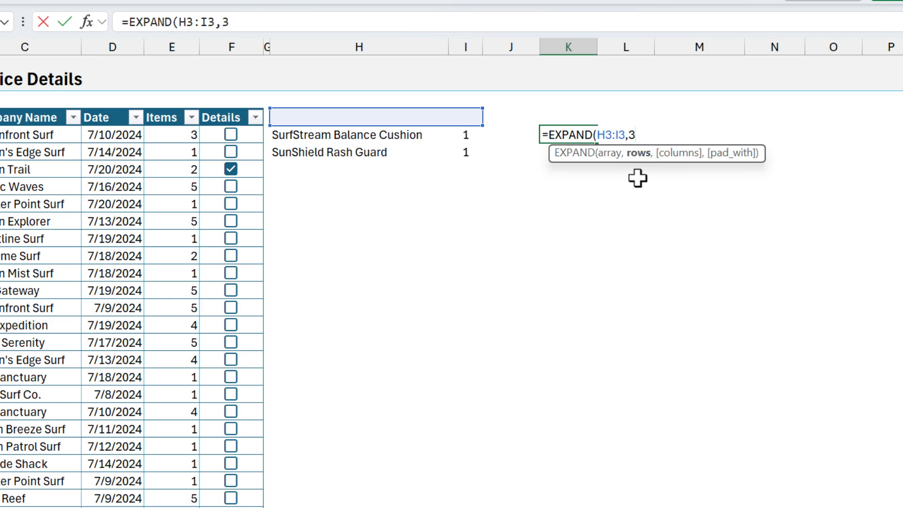
key("Return")
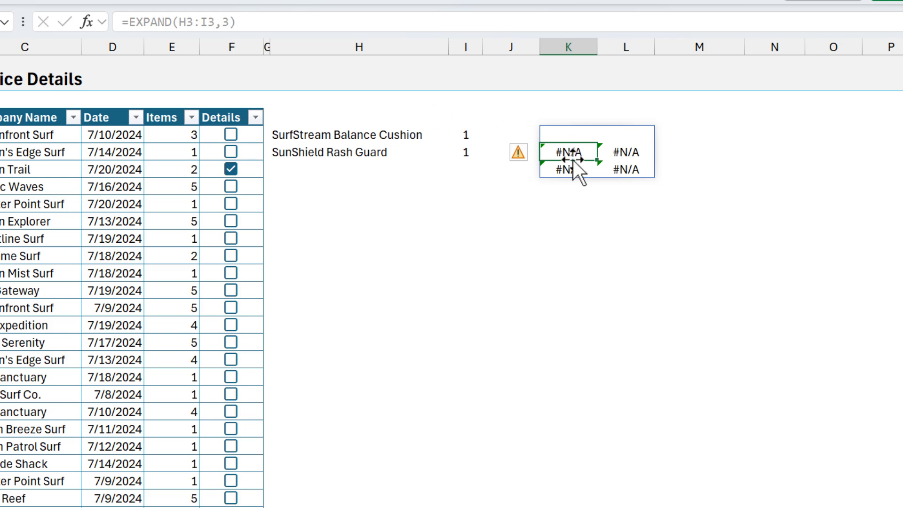
Step: Change it to =EXPAND(H3:I3,3,,"") so padding shows blanks instead of #N/A
left_click(564, 135)
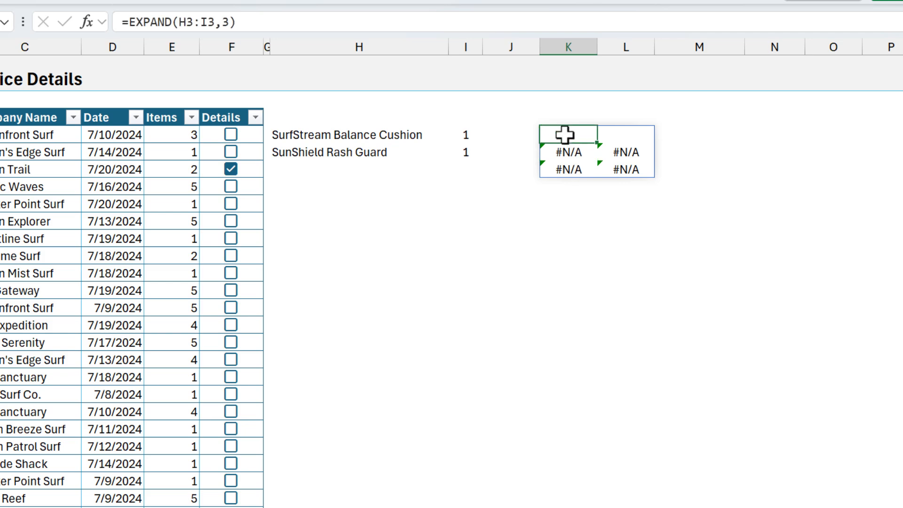
double_click(564, 135)
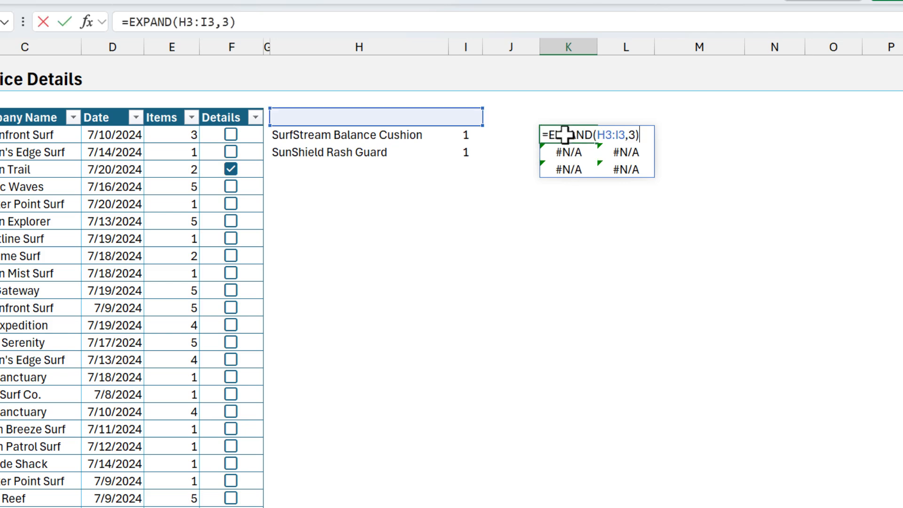
left_click(633, 136)
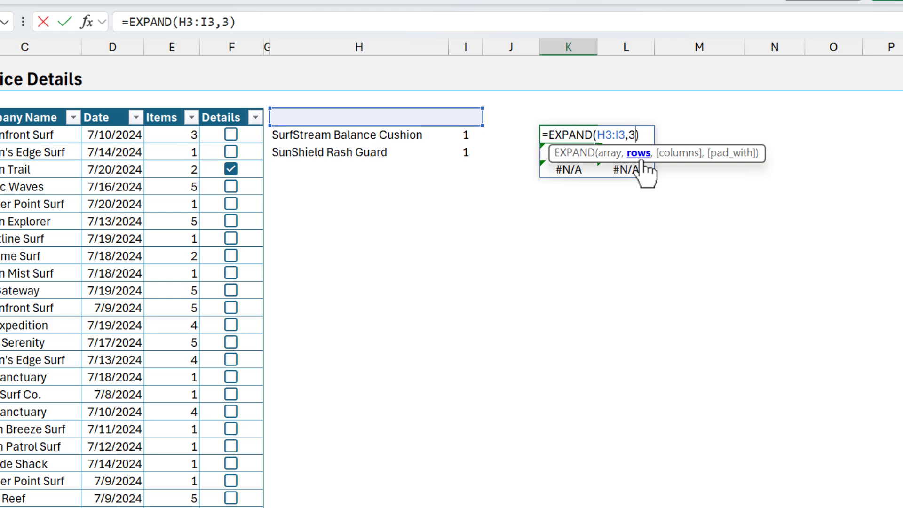
type(",")
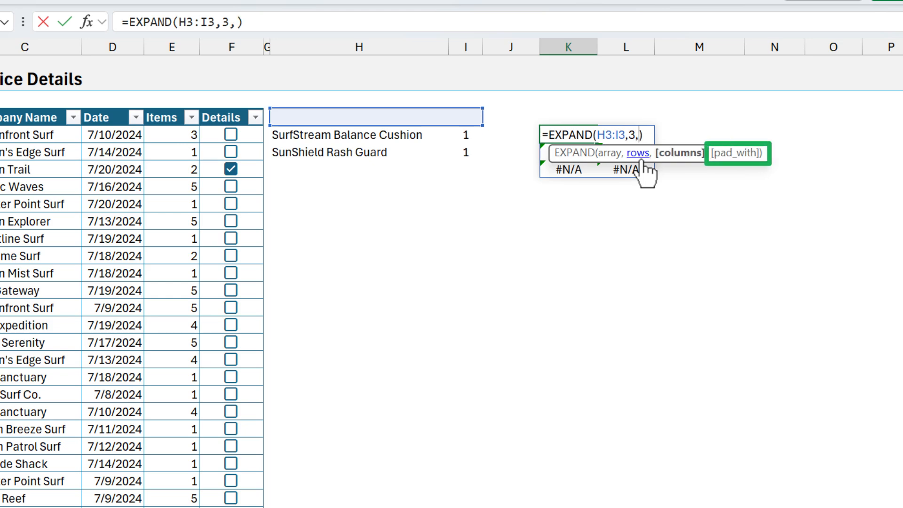
type(",")
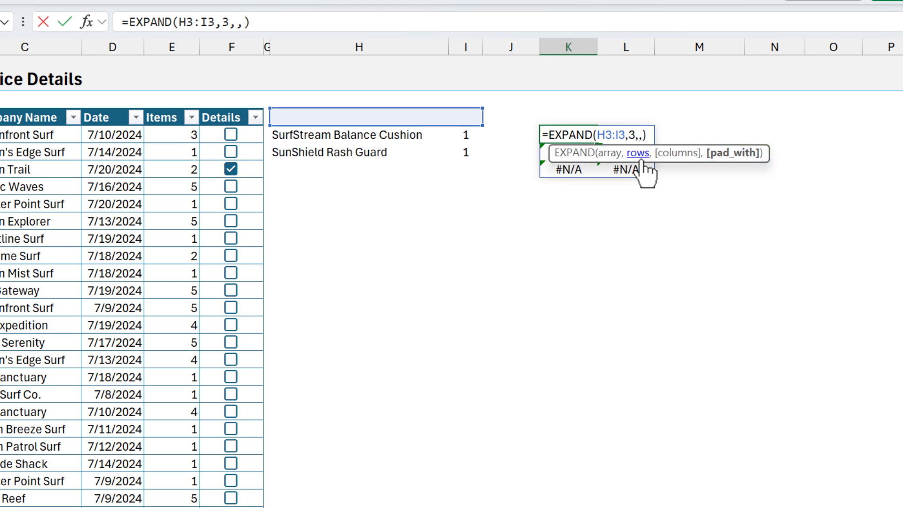
type("\"\"")
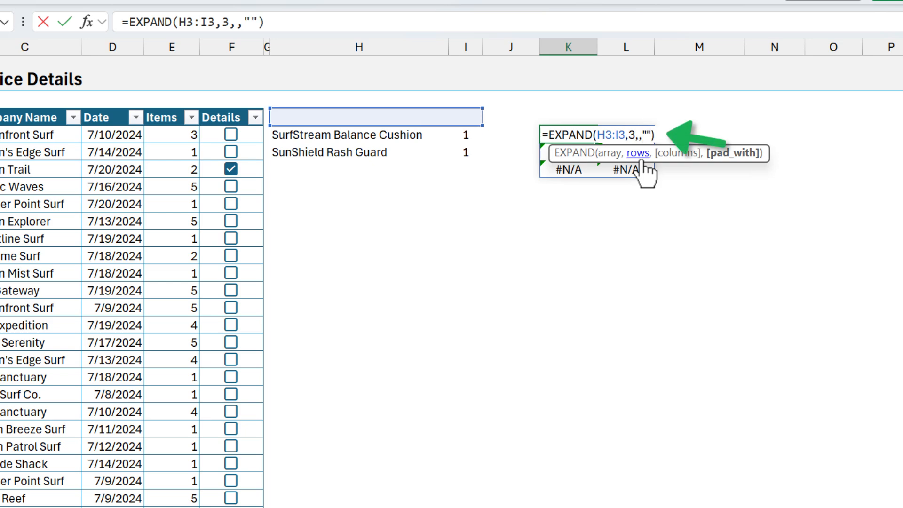
key("Return")
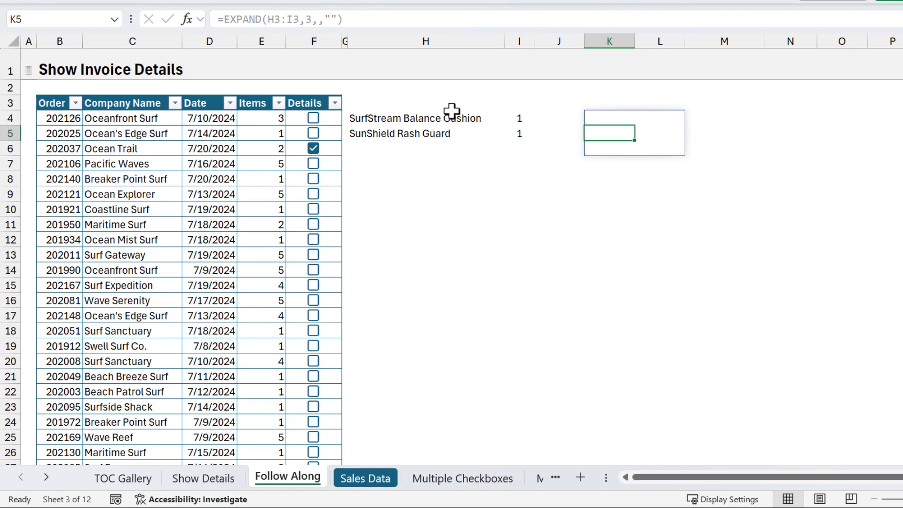
Step: Clear the EXPAND test from K4 and reopen H4's FILTER formula in an expanded formula bar
left_click(603, 120)
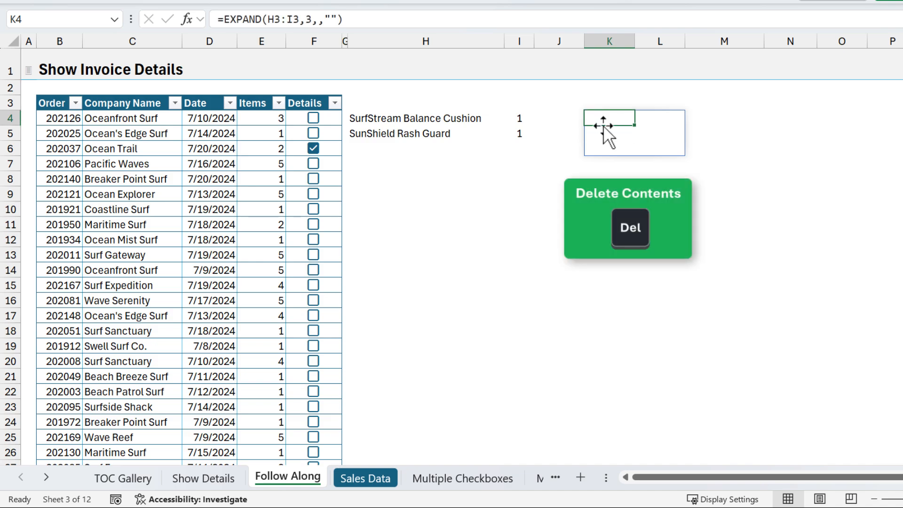
key("Delete")
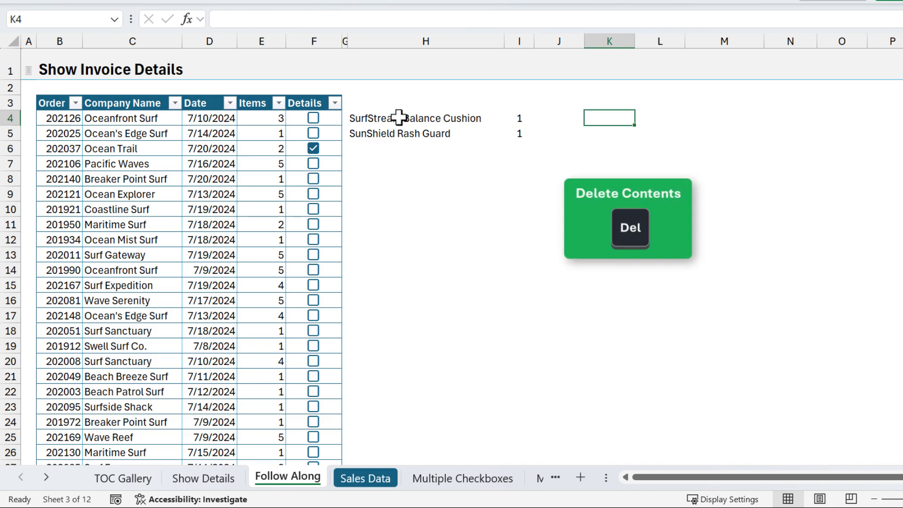
left_click(367, 117)
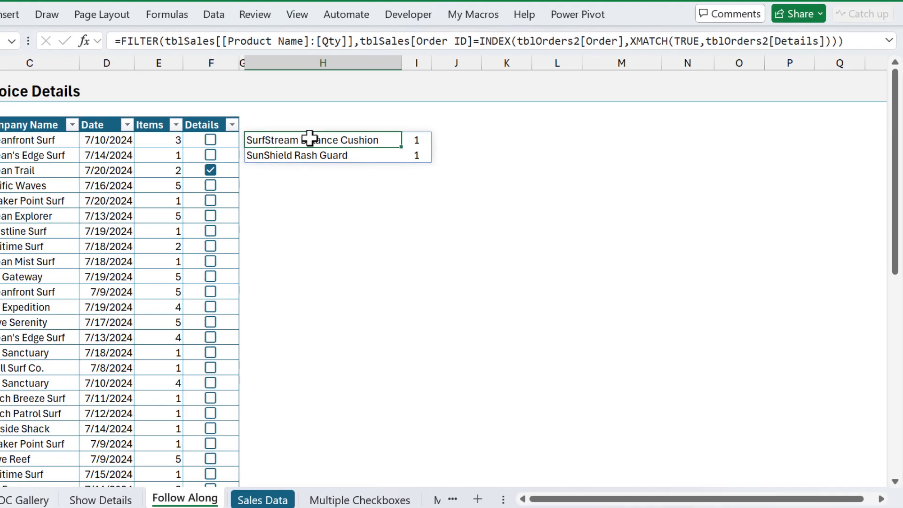
left_click(889, 41)
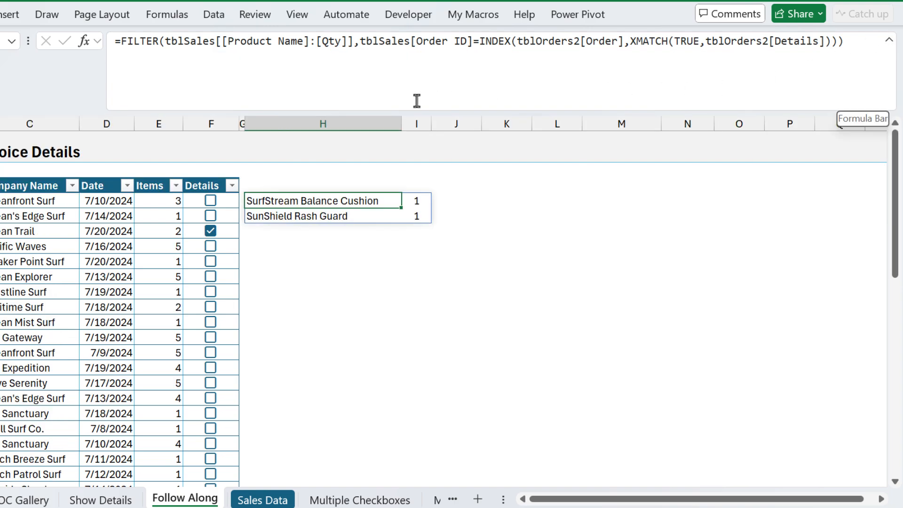
mouse_move(412, 112)
left_mouse_down()
mouse_move(411, 135)
mouse_move(410, 100)
mouse_move(408, 107)
left_mouse_up()
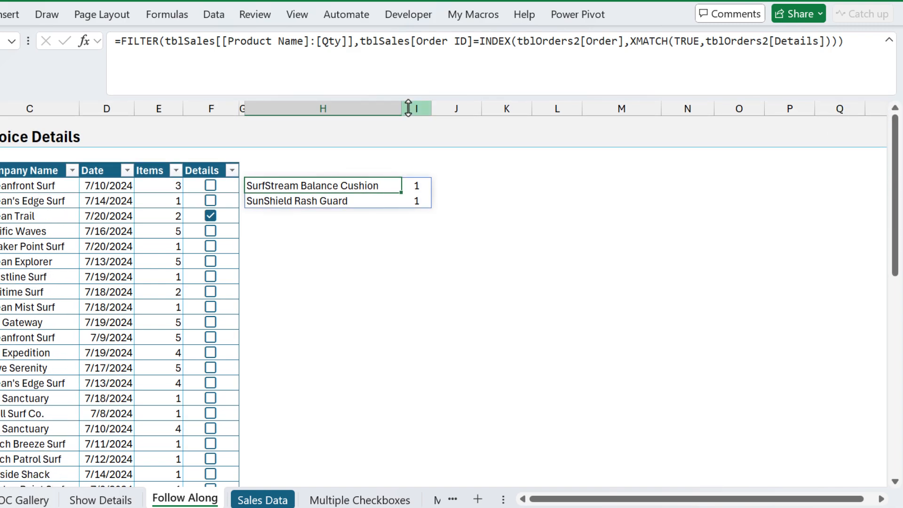
left_click(123, 50)
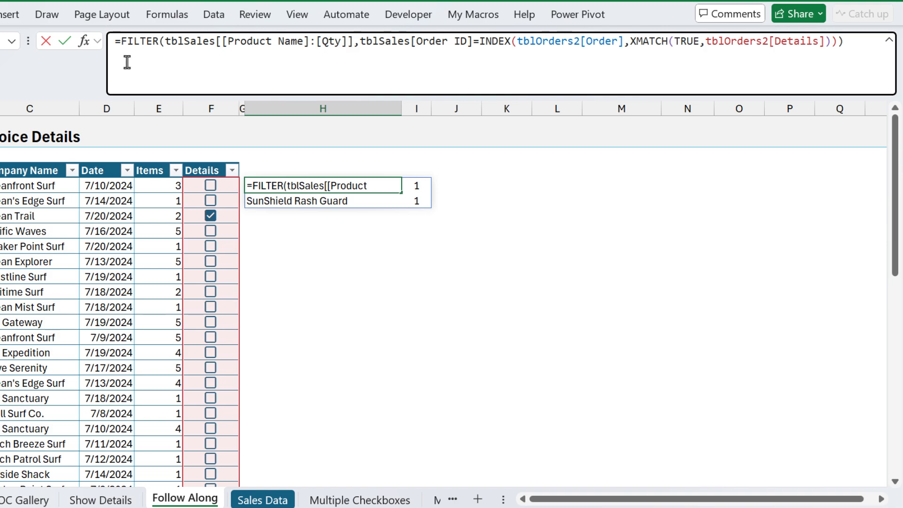
Step: Wrap FILTER in VSTACK, preceded by EXPAND(H3:I3,XMATCH(TRUE,tblOrders2[Details]),,"")
type("vst")
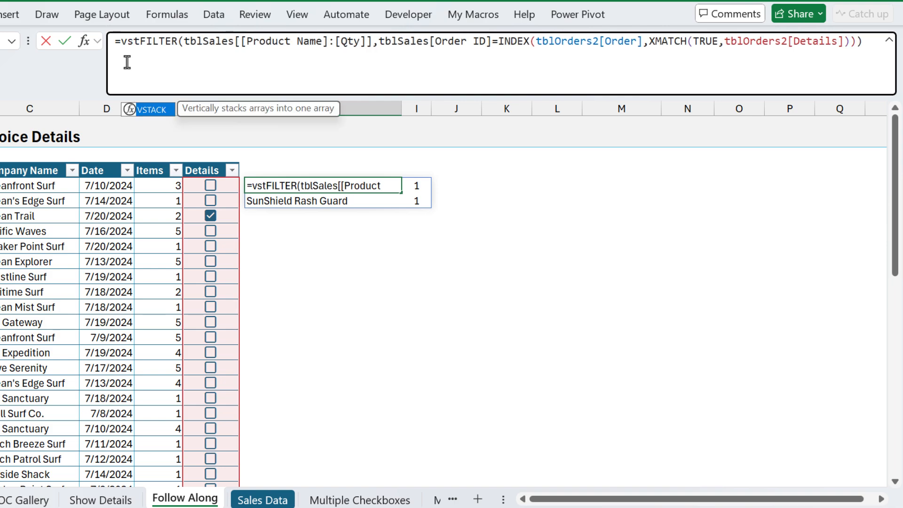
key("Tab")
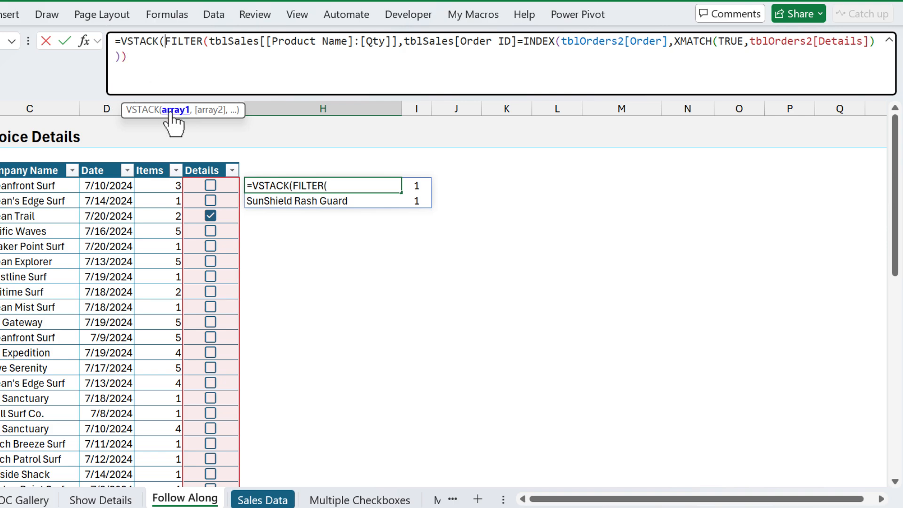
type("expan")
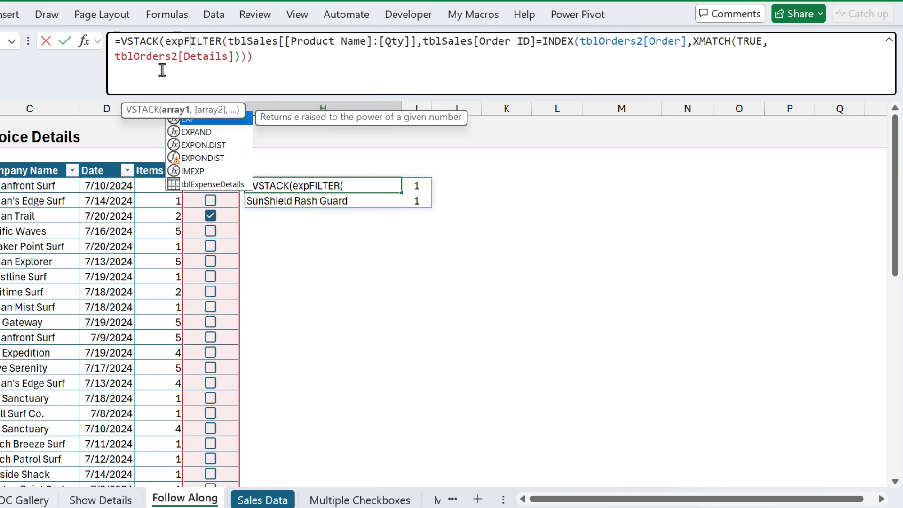
key("Tab")
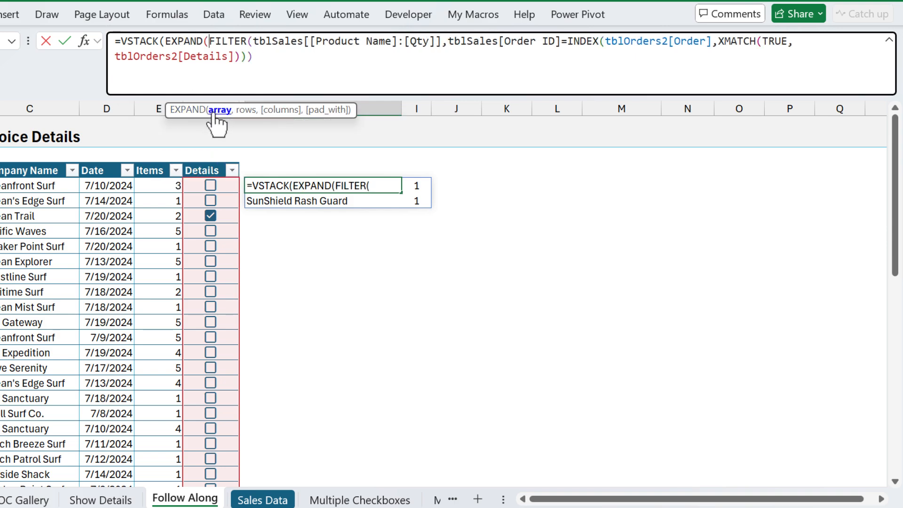
left_click(259, 167)
left_click_drag(259, 168, 409, 171)
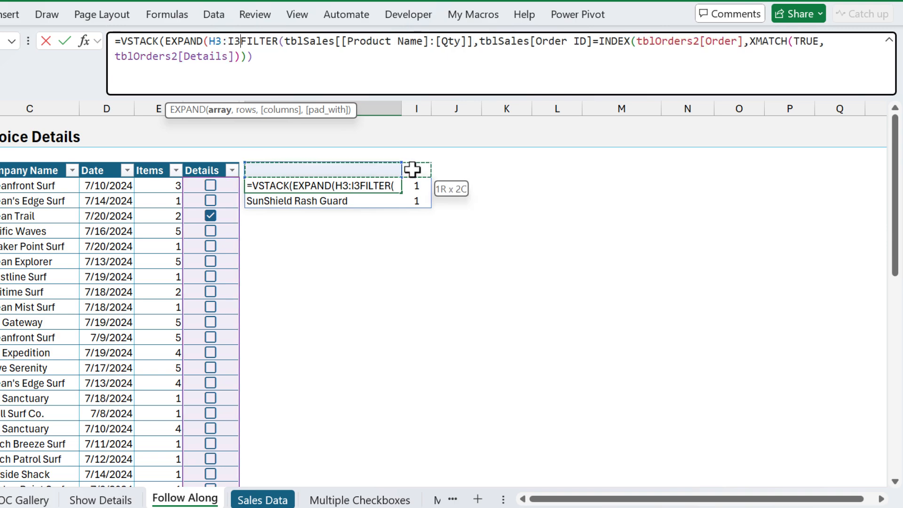
type(",")
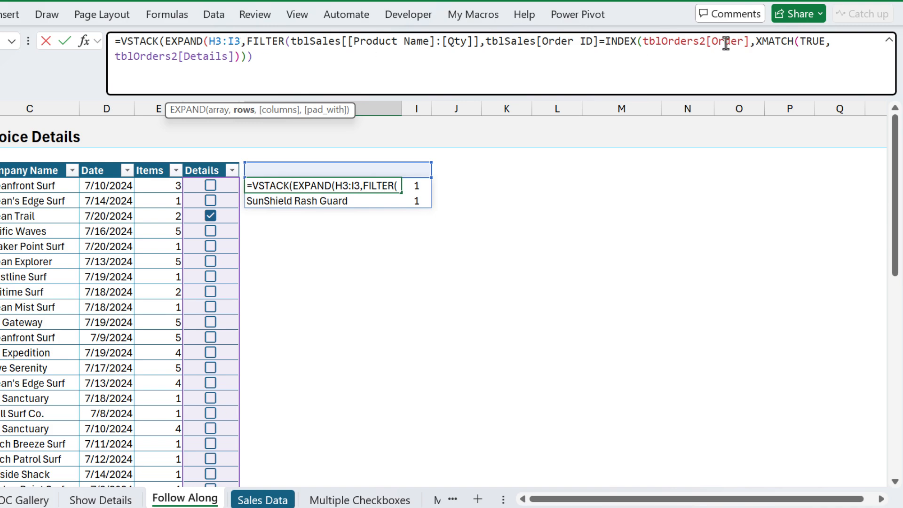
left_click_drag(756, 42, 235, 56)
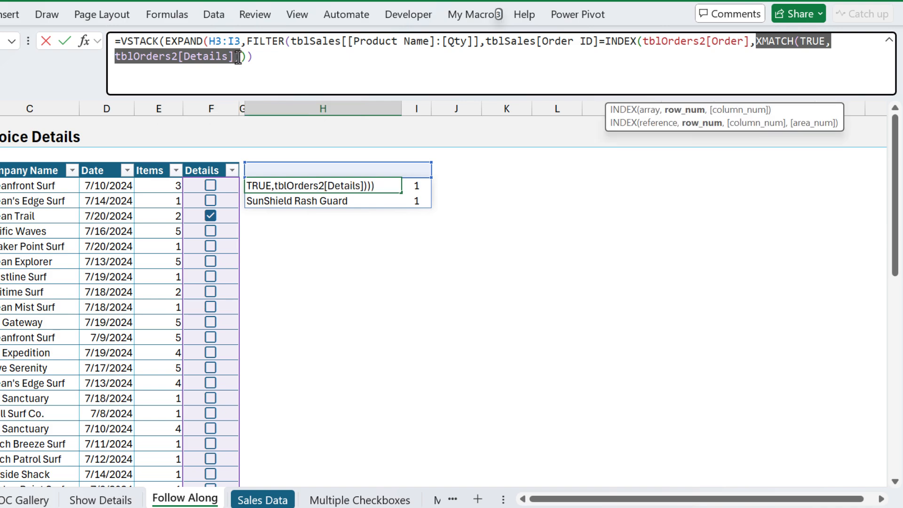
left_click(245, 43)
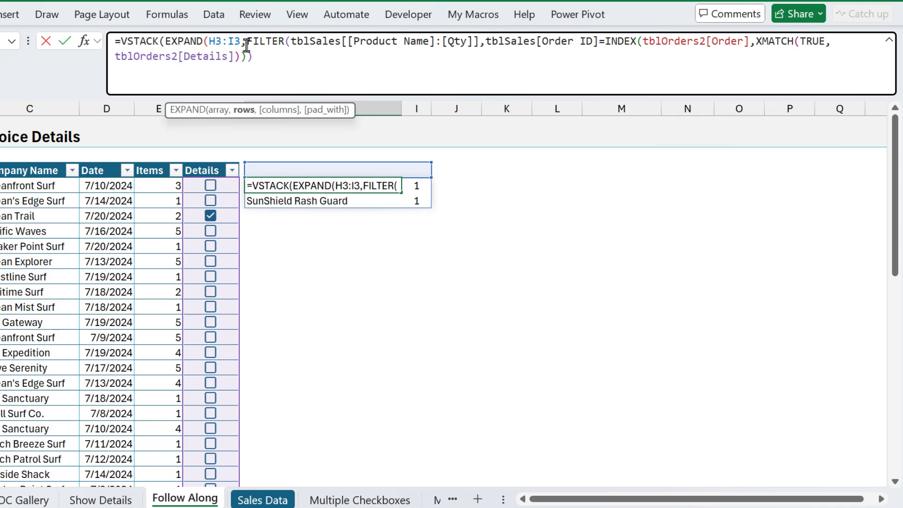
type("XMATCH(TRUE,tblOrders2[Details])")
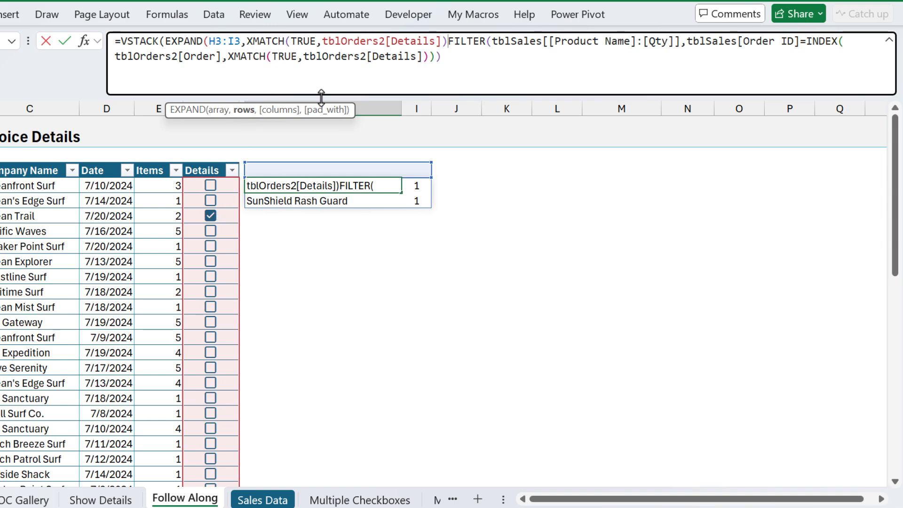
type(",")
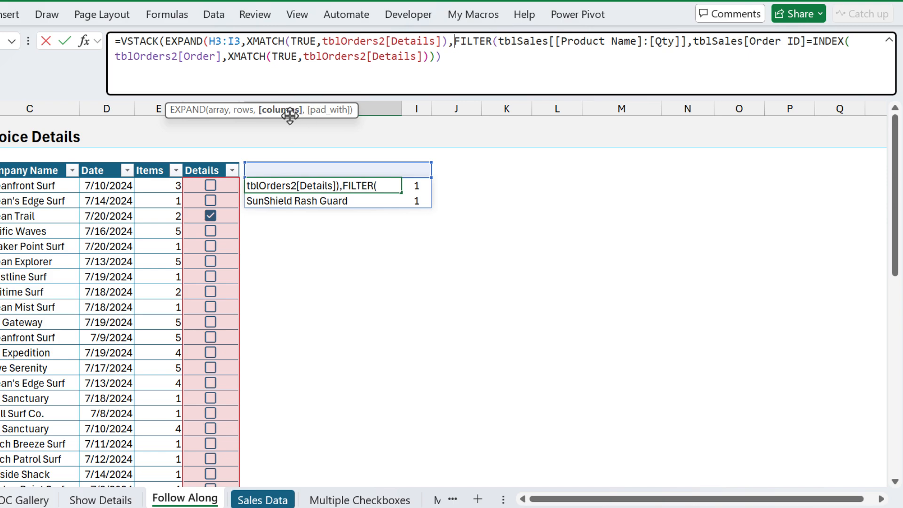
type(",")
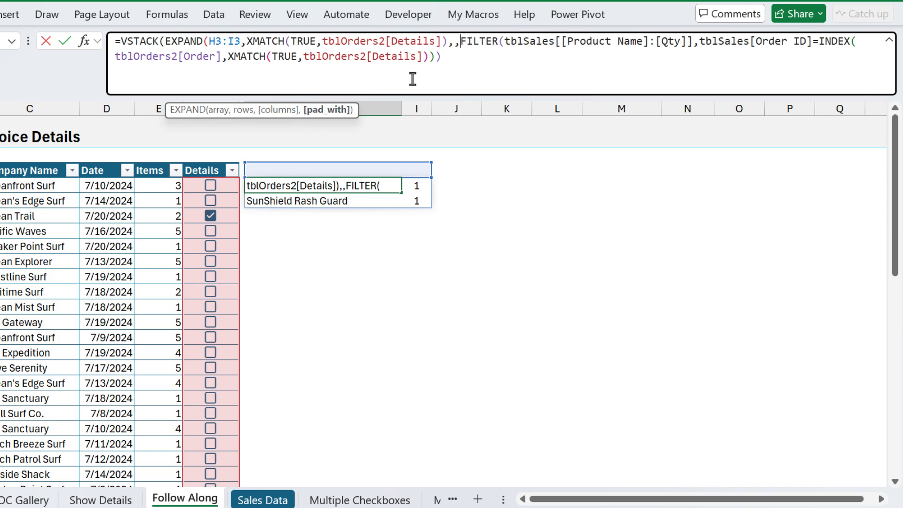
type("\"\"")
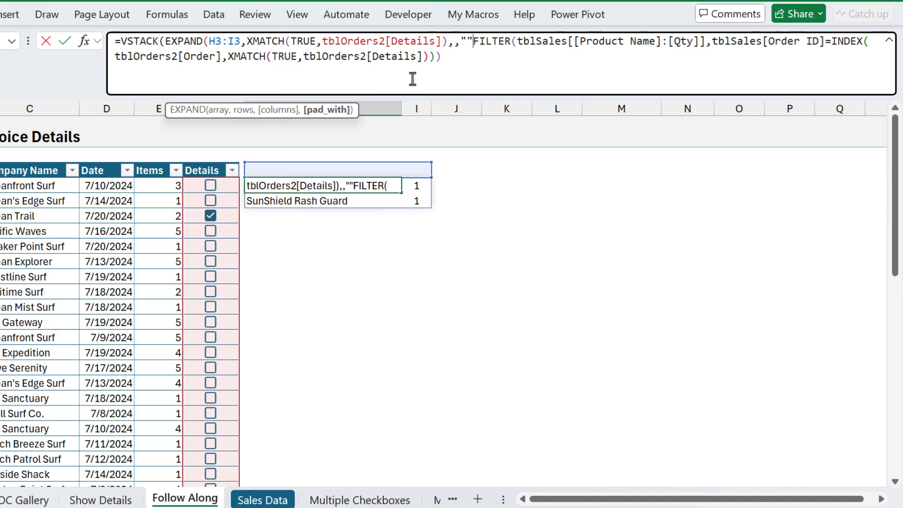
type(")")
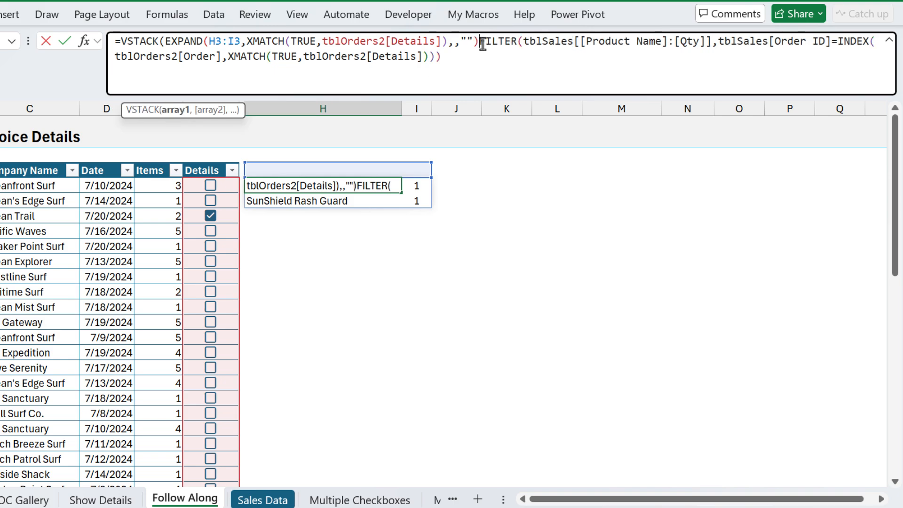
type(",")
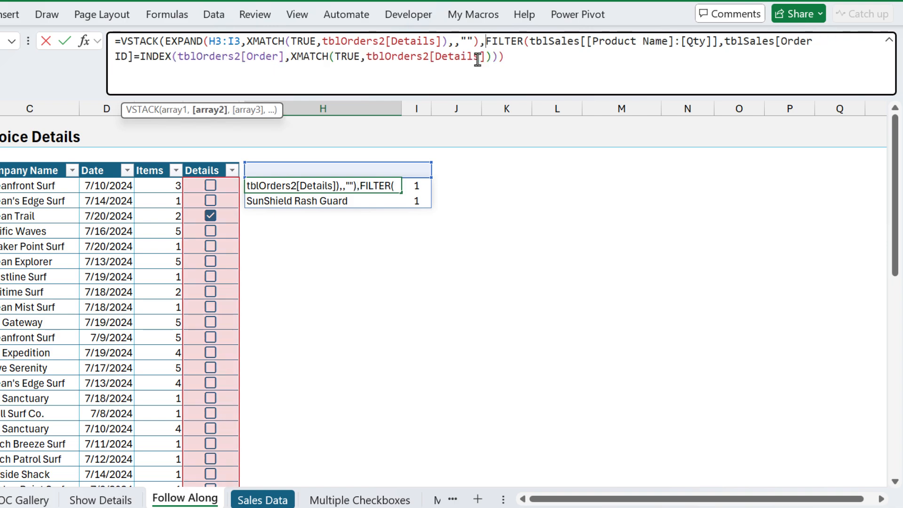
Step: Preview the EXPAND and FILTER argument results, then close and commit the VSTACK formula
left_click(178, 111)
left_click(208, 111)
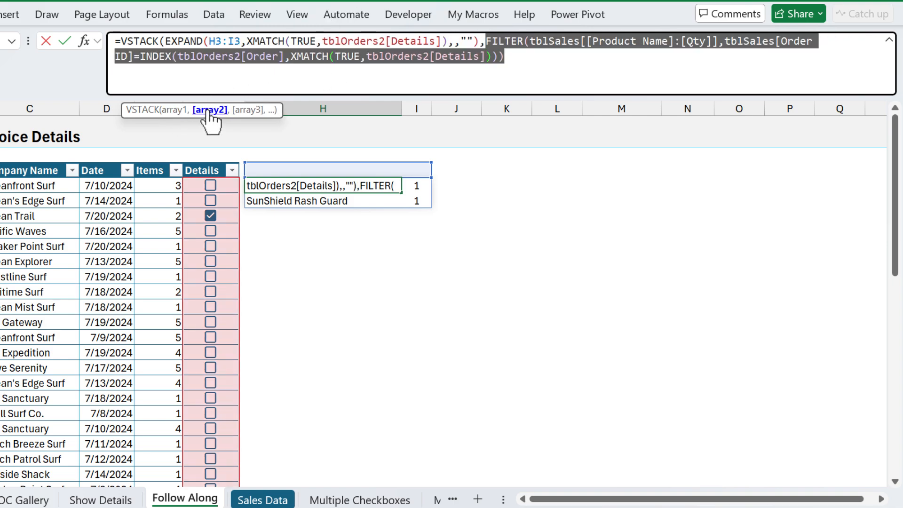
left_click(508, 63)
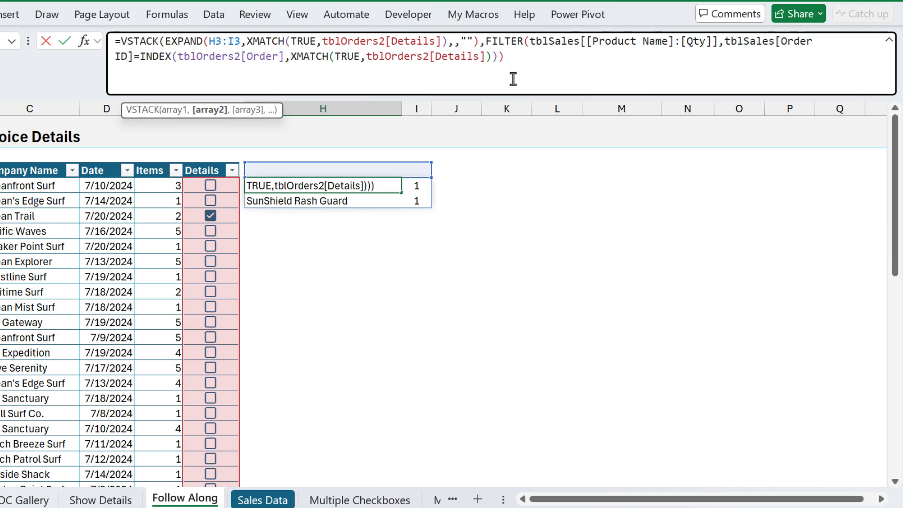
type(")")
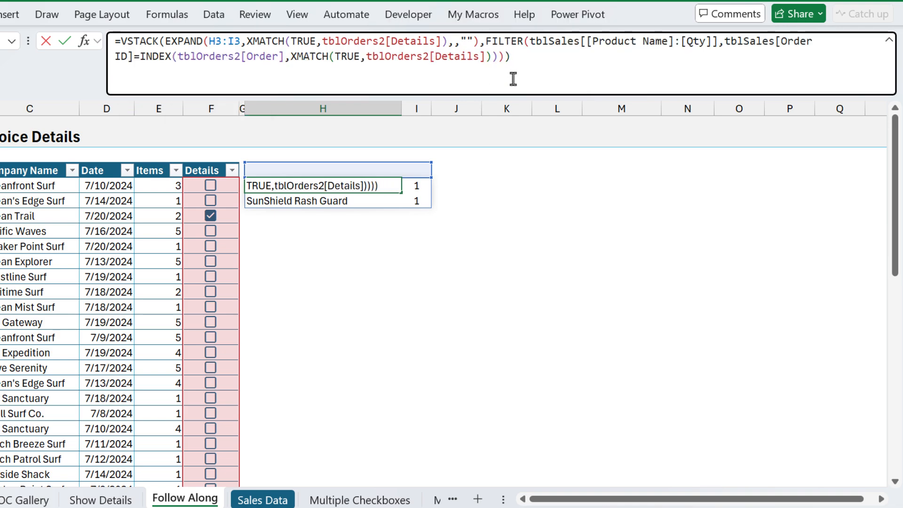
key("Return")
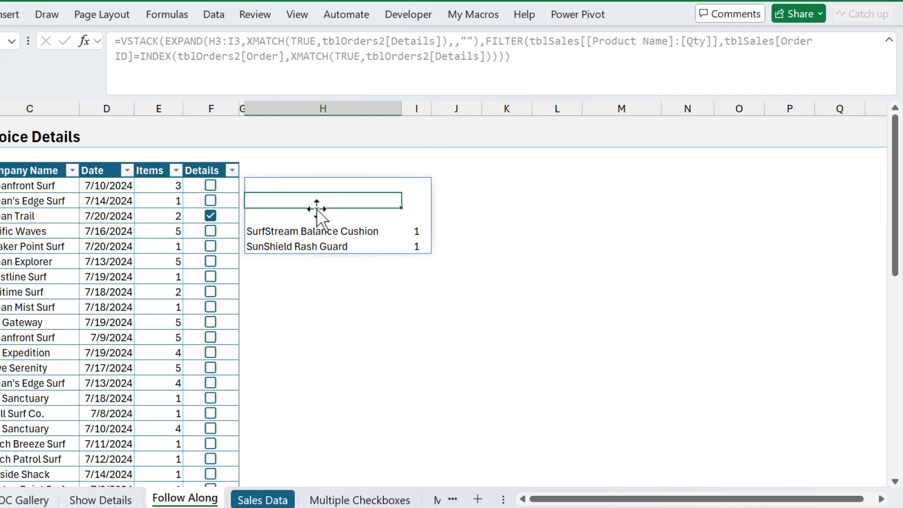
Step: Untick the third order, tick Ocean Explorer's order 202121, and select H4
left_click(211, 216)
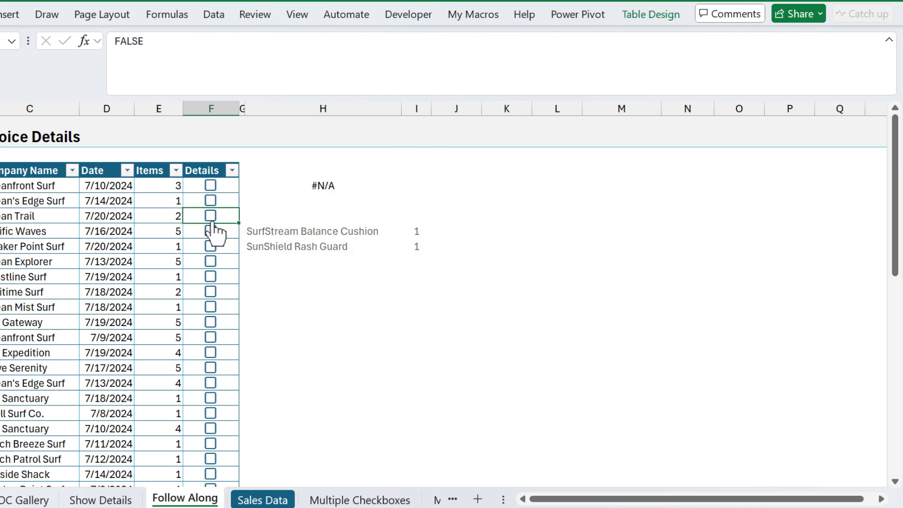
left_click(211, 261)
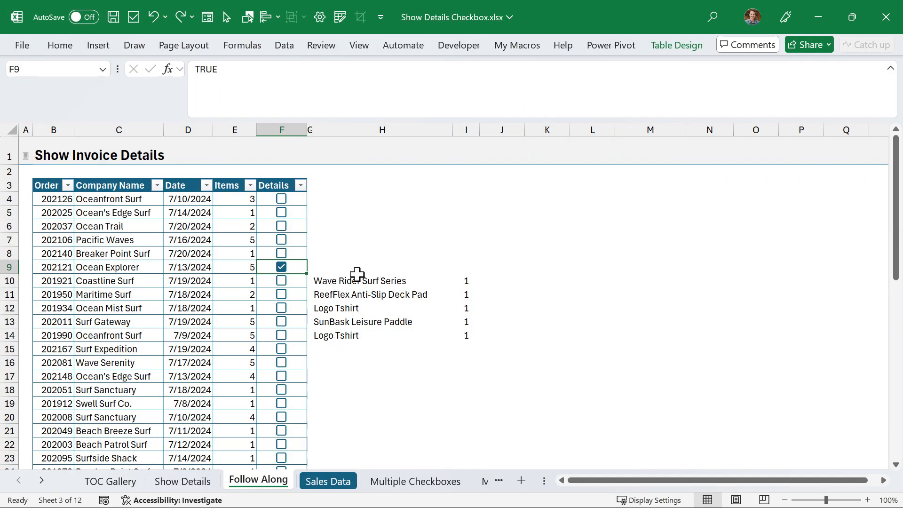
left_click(332, 198)
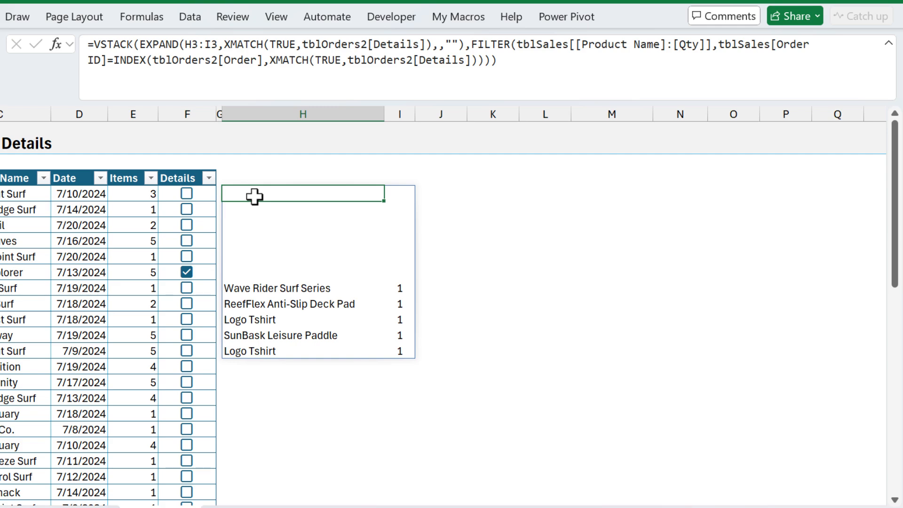
Step: Insert the tblSales Product Name:Qty header row as a VSTACK argument before FILTER in H4
left_click(470, 45)
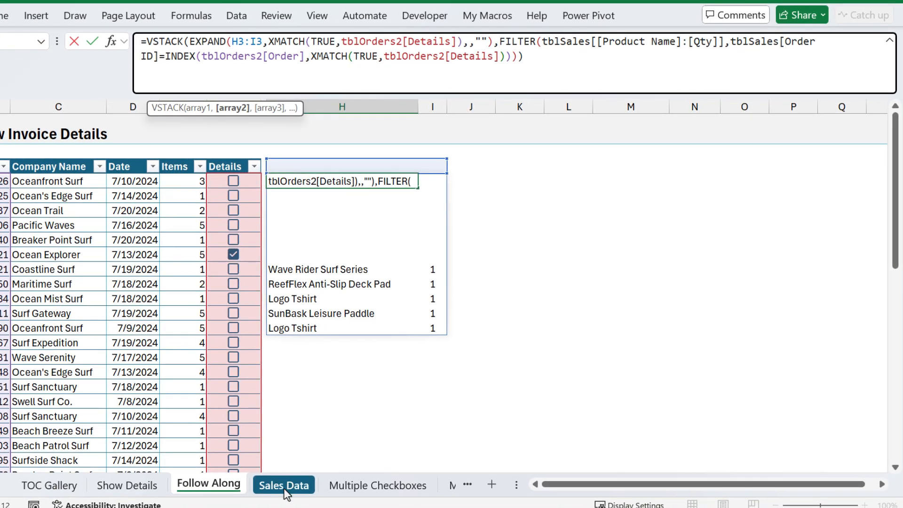
left_click(284, 489)
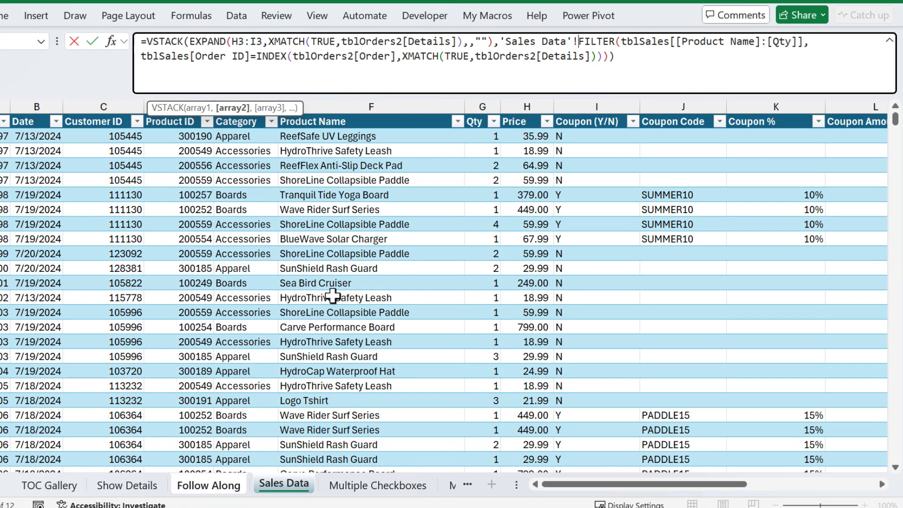
left_click(357, 123)
left_click_drag(457, 114, 475, 121)
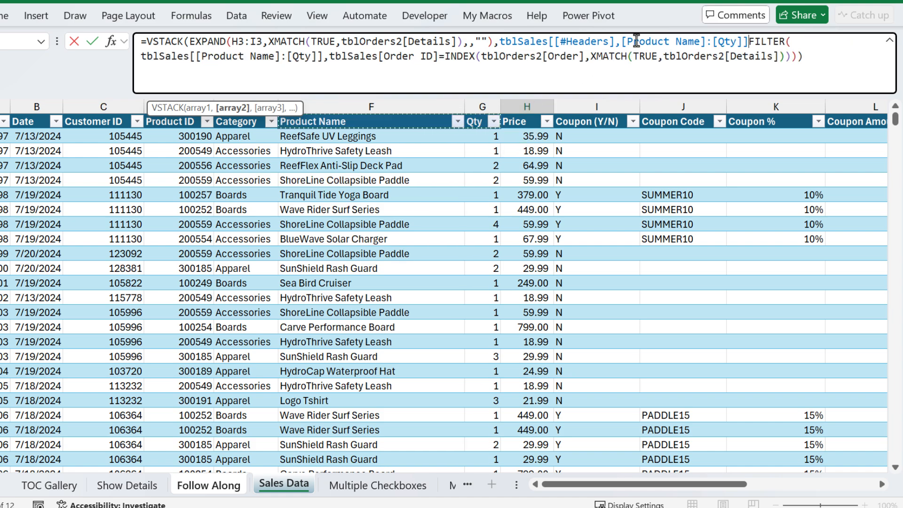
left_click(746, 43)
type(",")
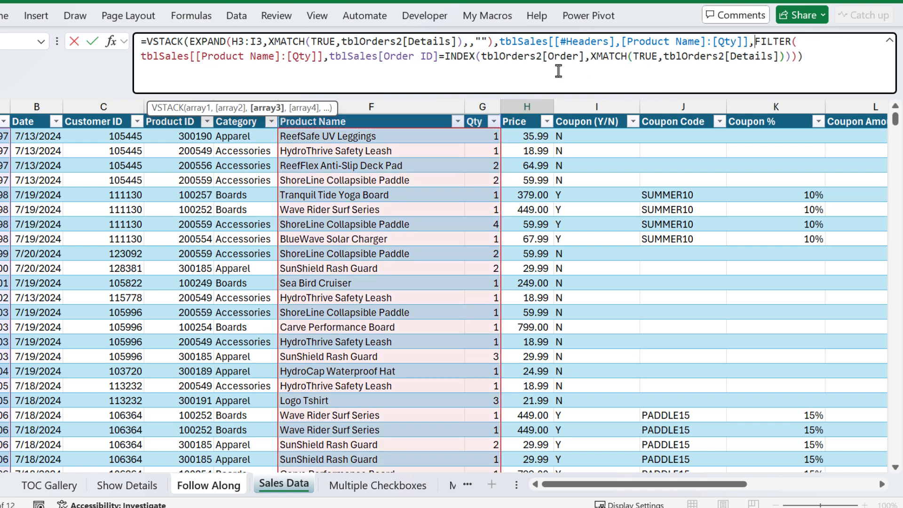
left_click(201, 109)
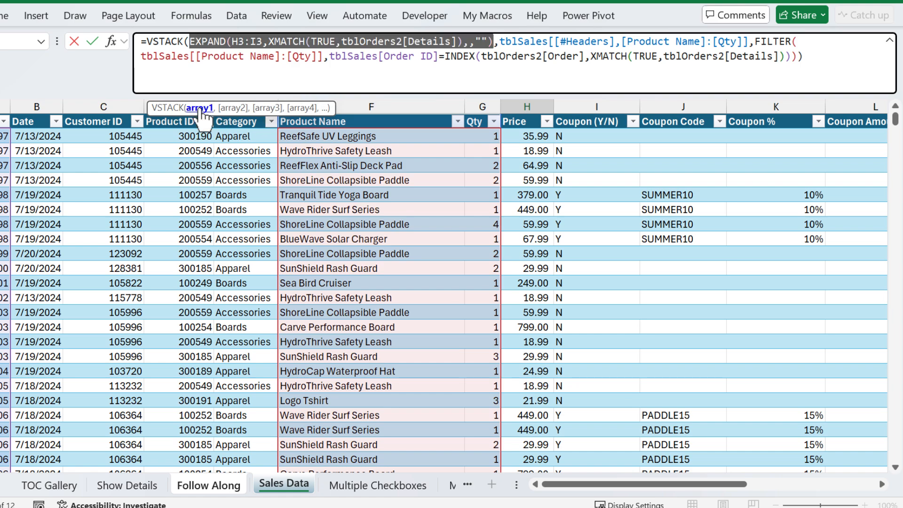
left_click(233, 109)
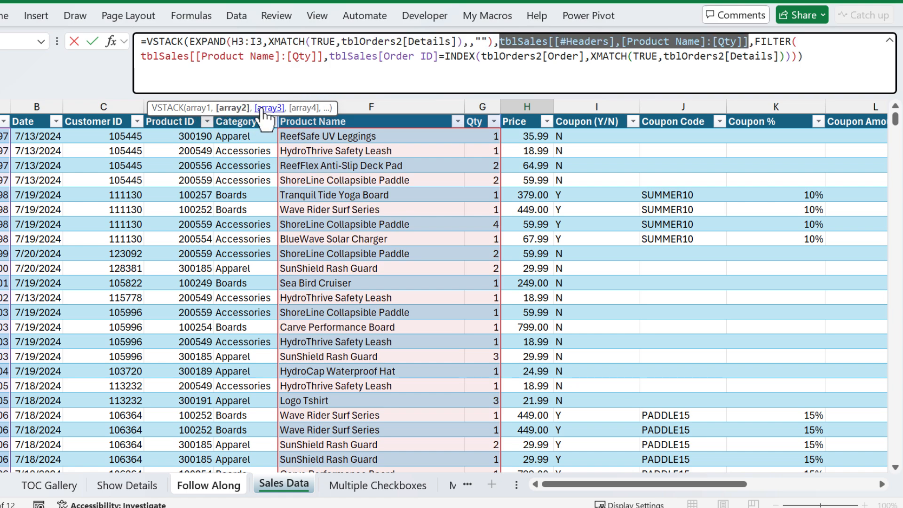
left_click(271, 109)
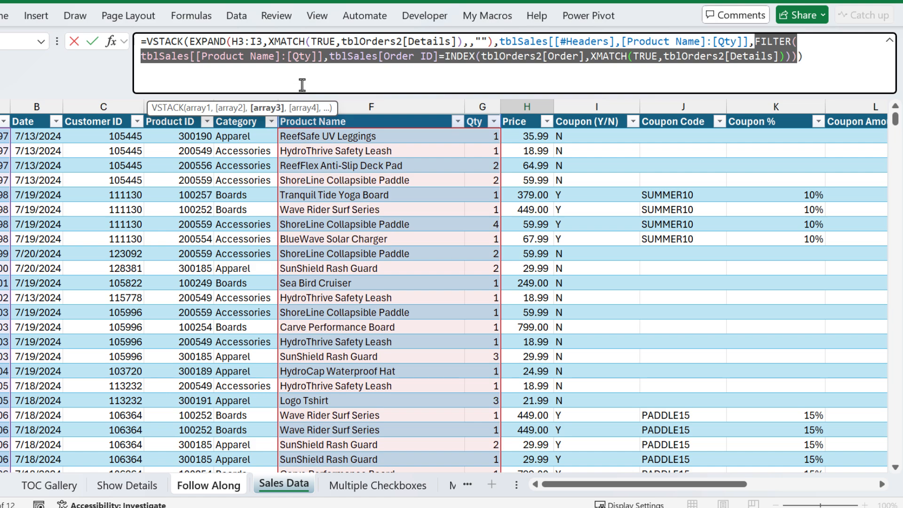
key("Return")
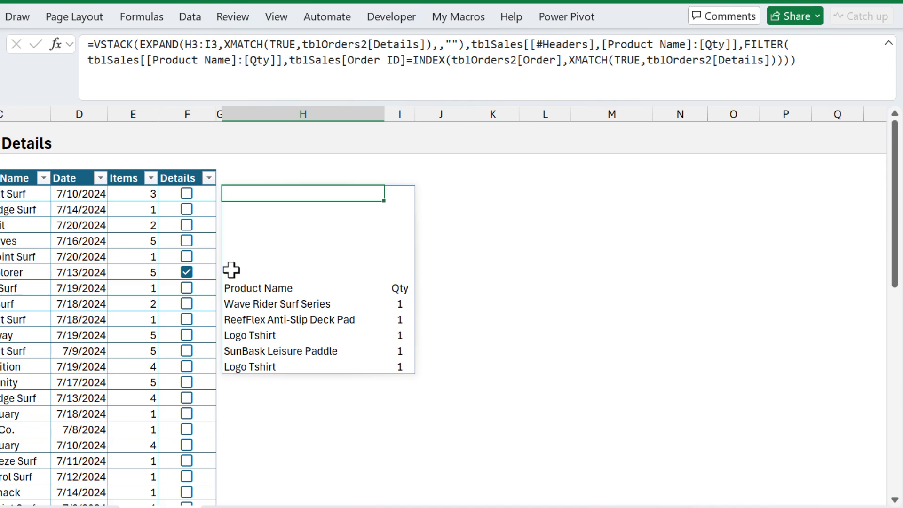
Step: Wrap the H4 details formula in DROP(…,1) to remove its extra top row
left_click(92, 43)
type("drop")
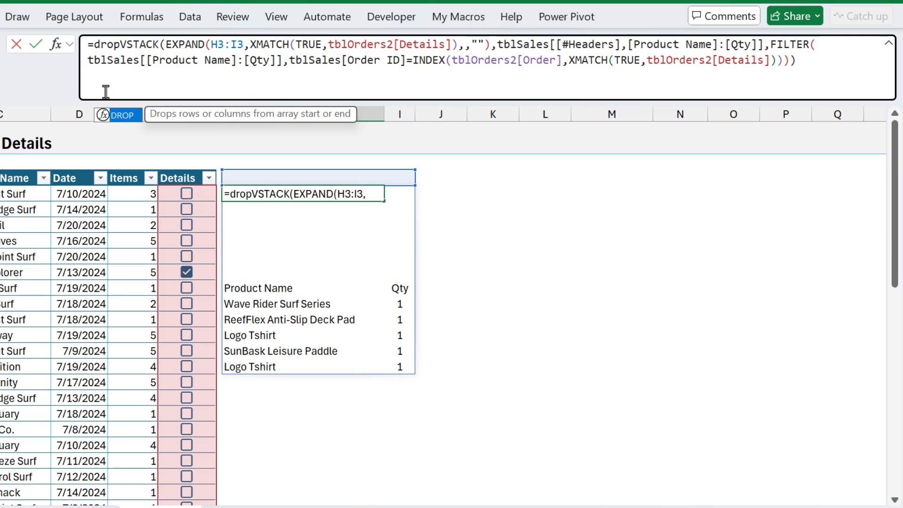
key("Tab")
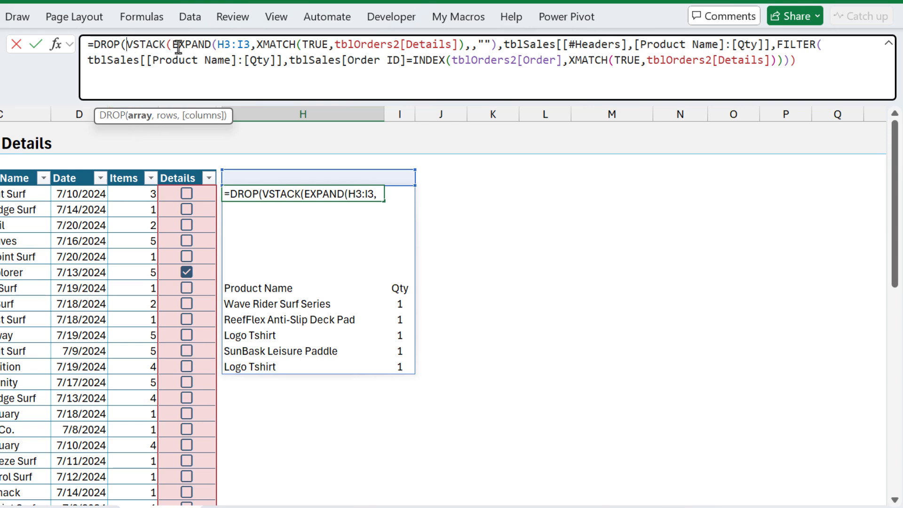
left_click(797, 60)
type(",1")
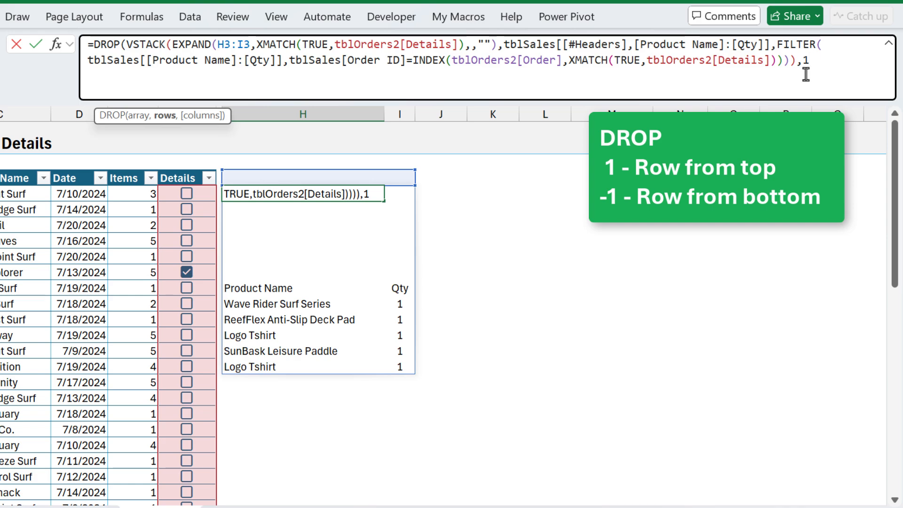
type(")")
key("Return")
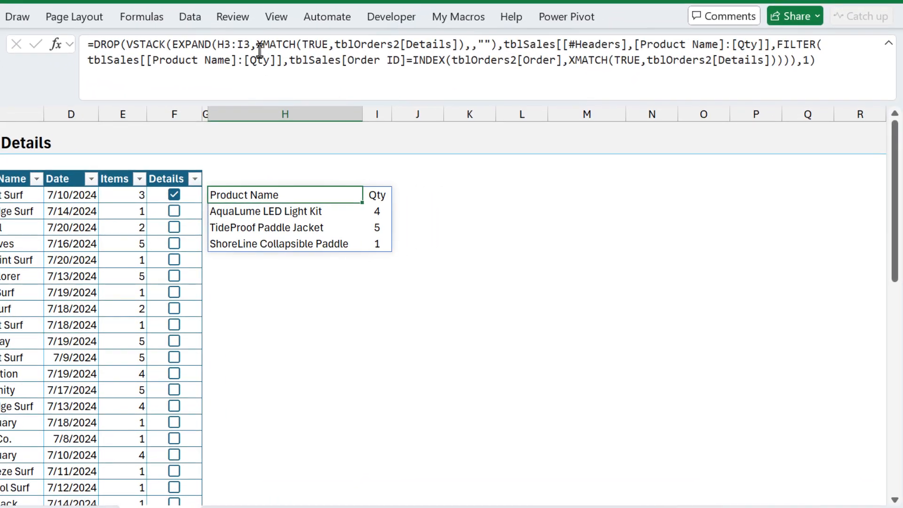
left_click_drag(323, 64, 375, 64)
left_click_drag(314, 45, 466, 48)
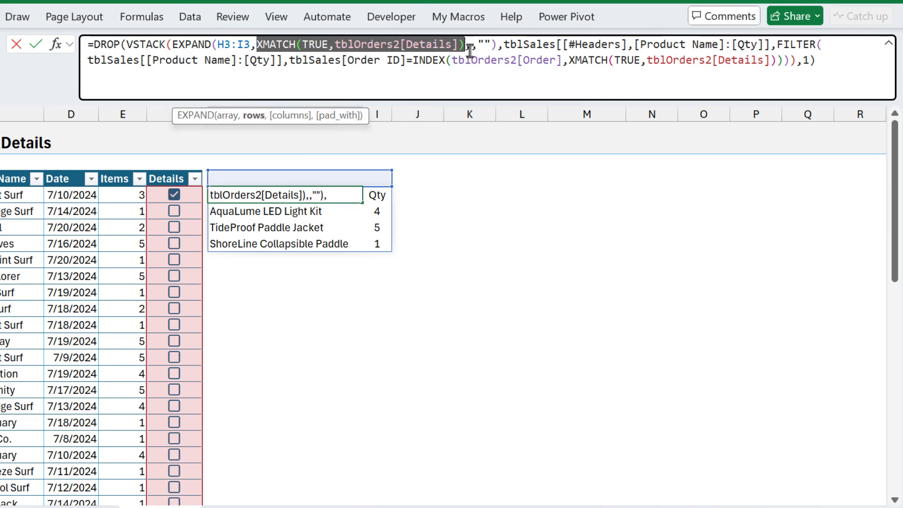
left_click_drag(569, 61, 778, 61)
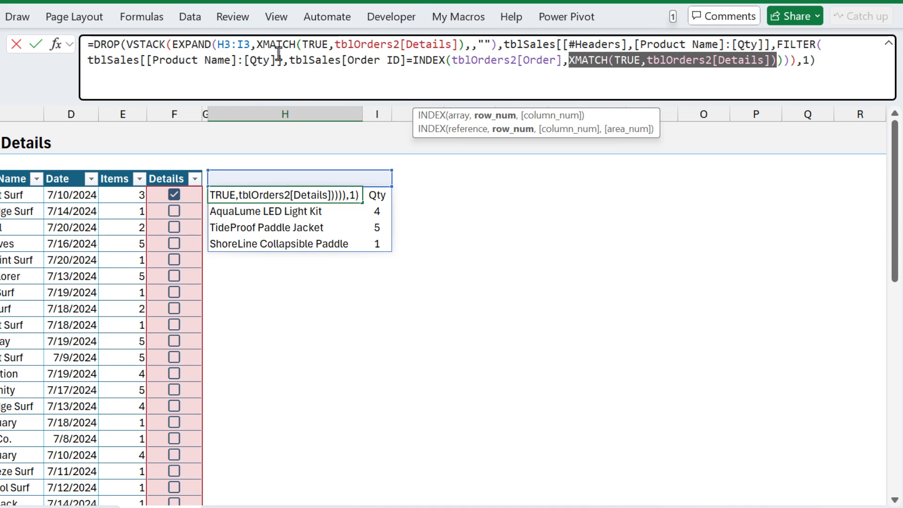
Step: Wrap the formula in LET, defining xRow as the XMATCH(TRUE,tblOrders2[Details]) lookup
left_click(92, 46)
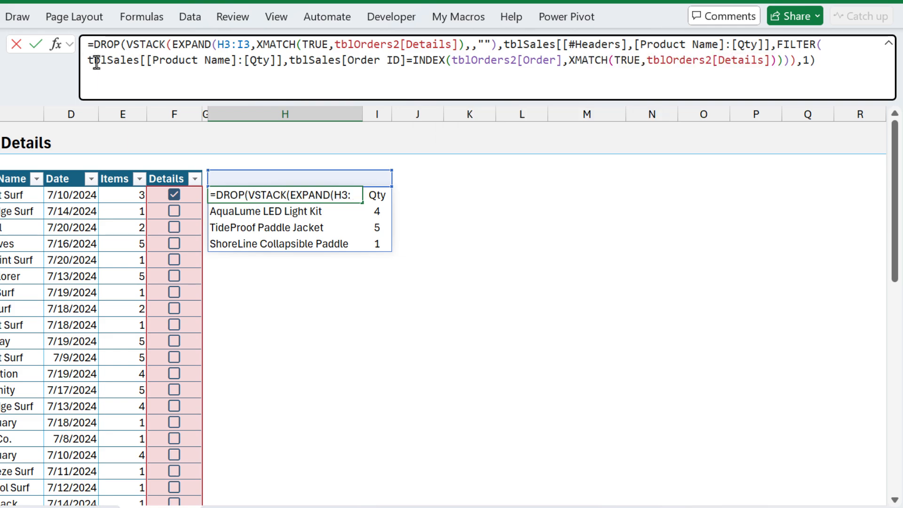
type("LET(")
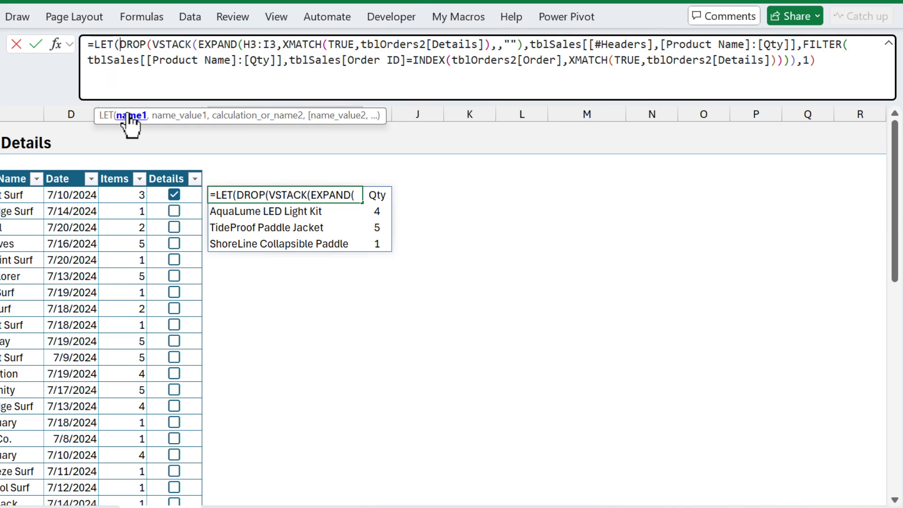
type("xRow")
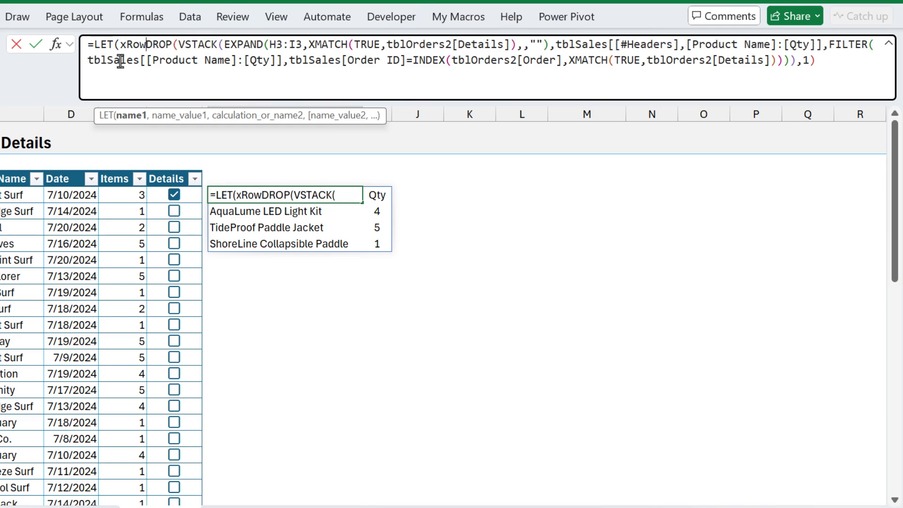
type(",")
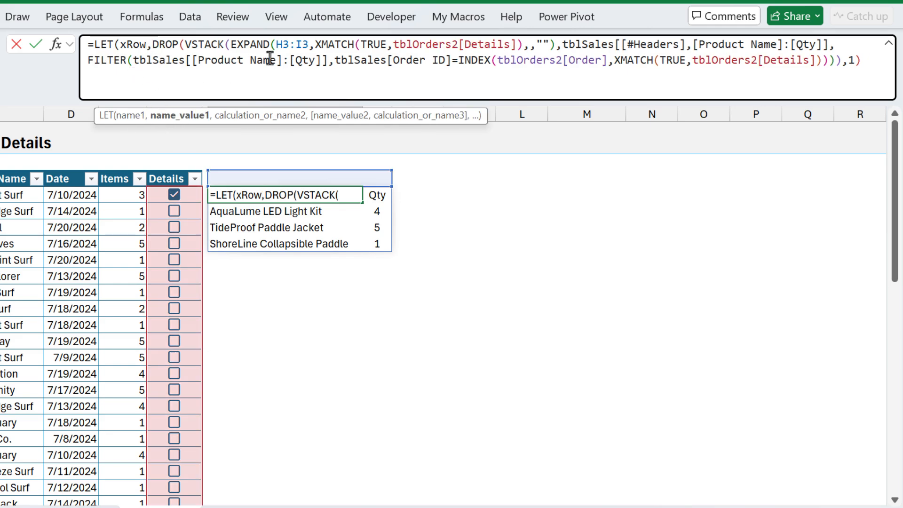
left_click_drag(316, 46, 519, 43)
key("ctrl+c")
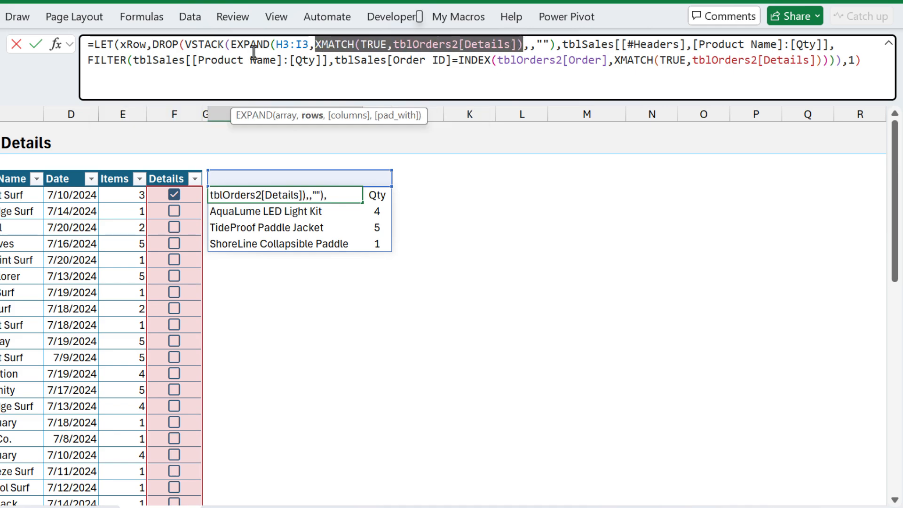
left_click(154, 46)
key("ctrl+v")
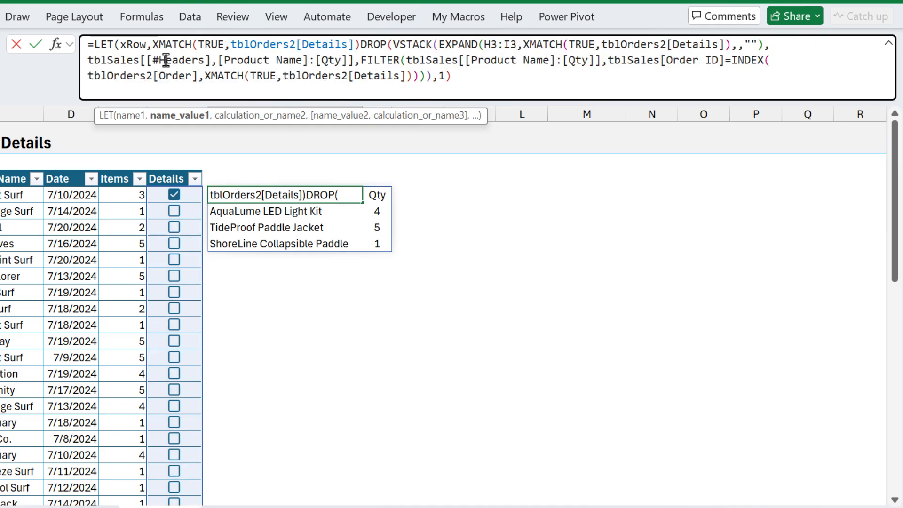
type(",")
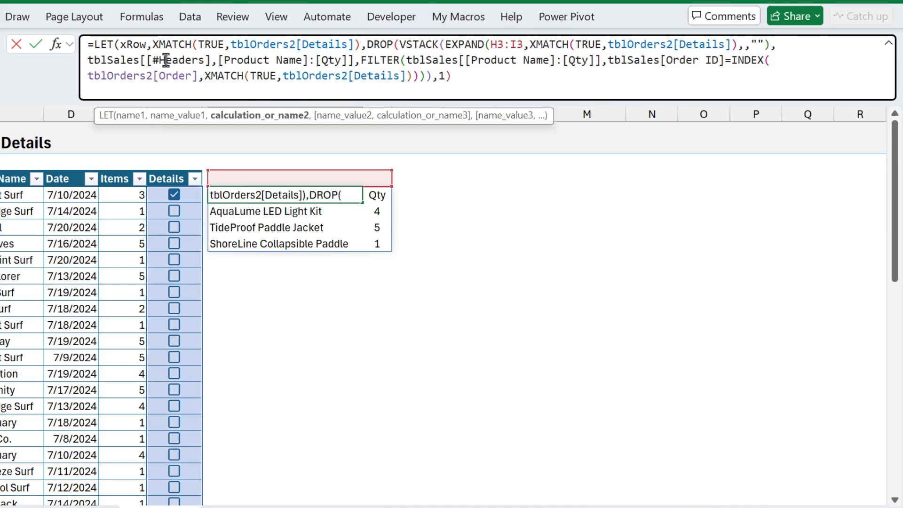
Step: Replace both repeated XMATCH lookups inside EXPAND and INDEX with xRow, and close the LET
double_click(130, 45)
key("ctrl+c")
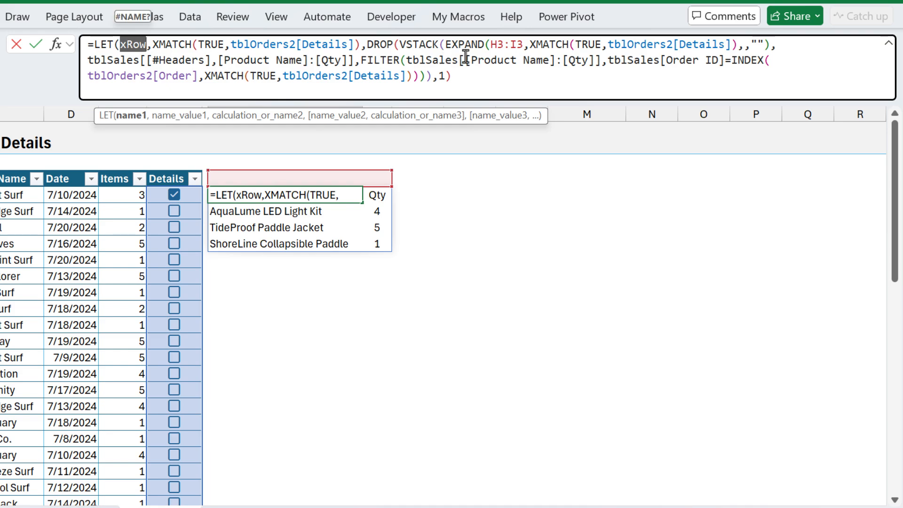
left_click_drag(529, 45, 738, 46)
key("ctrl+v")
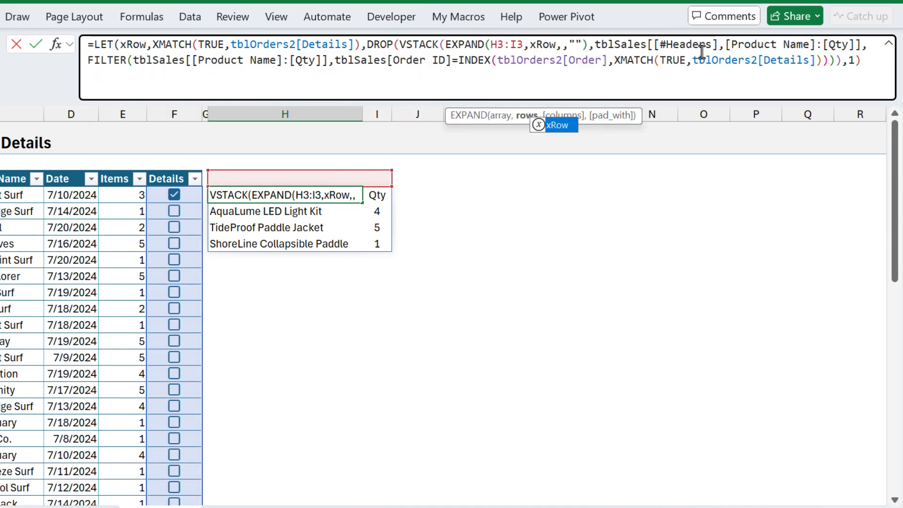
left_click_drag(613, 61, 820, 62)
key("ctrl+v")
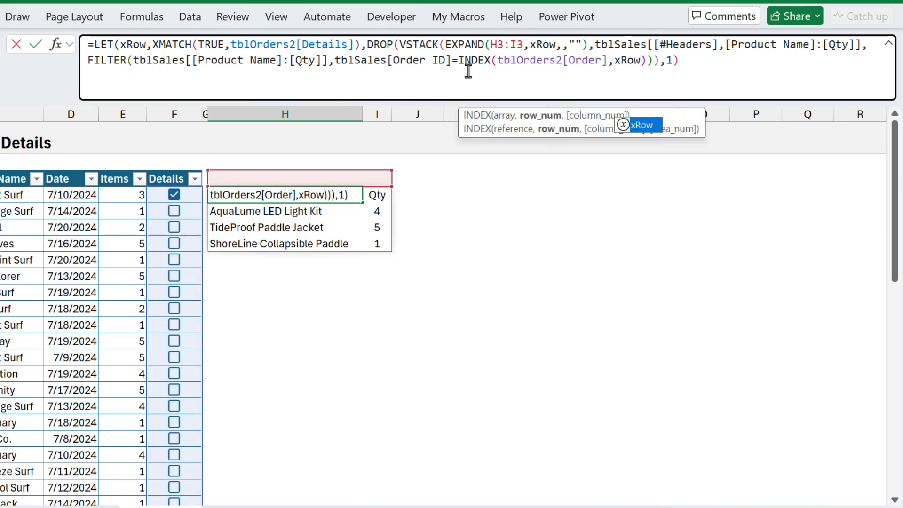
left_click(133, 44)
left_click_drag(151, 44, 358, 38)
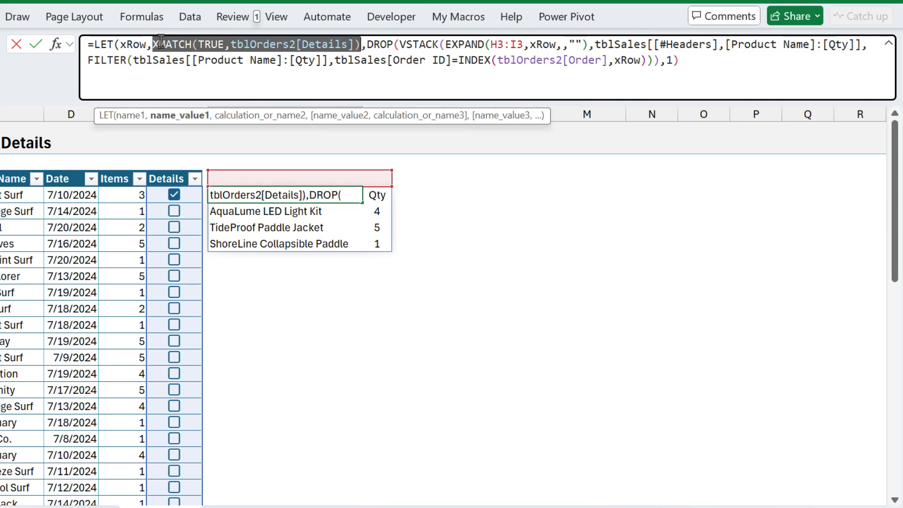
left_click(123, 45)
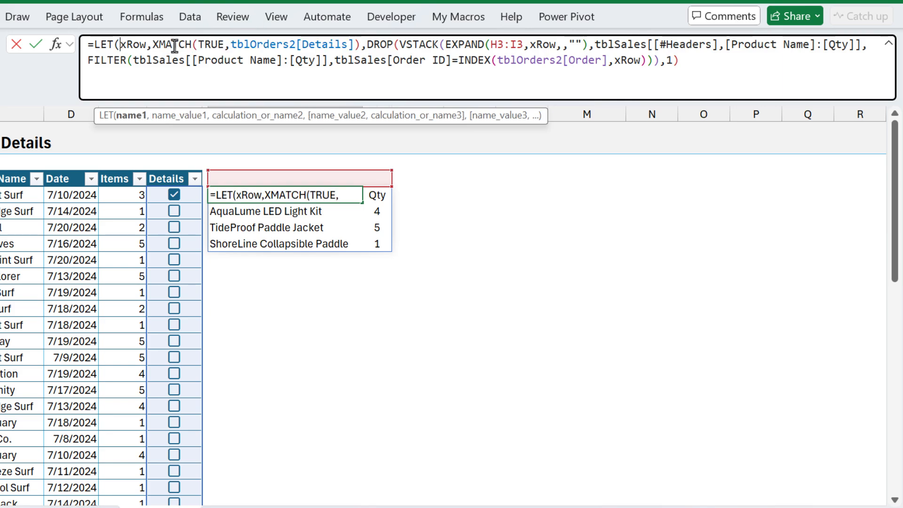
left_click(537, 45)
left_click(618, 62)
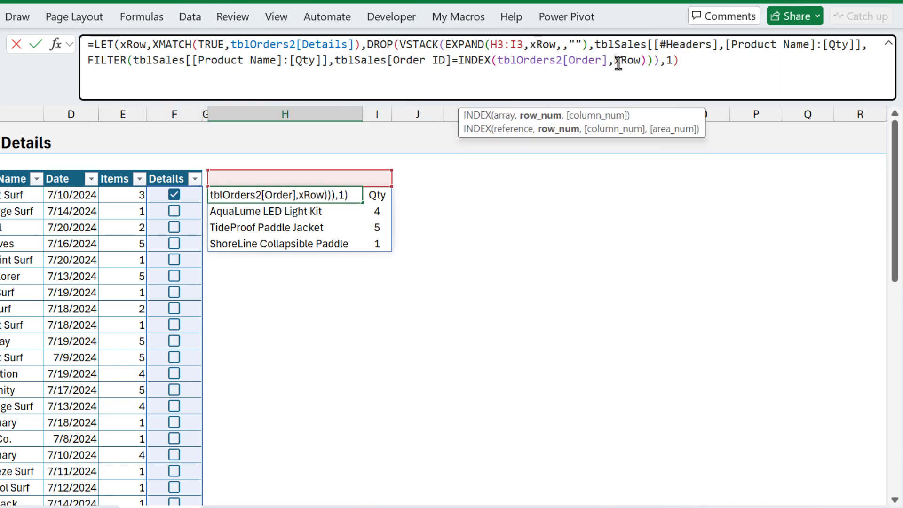
left_click(679, 66)
type(")")
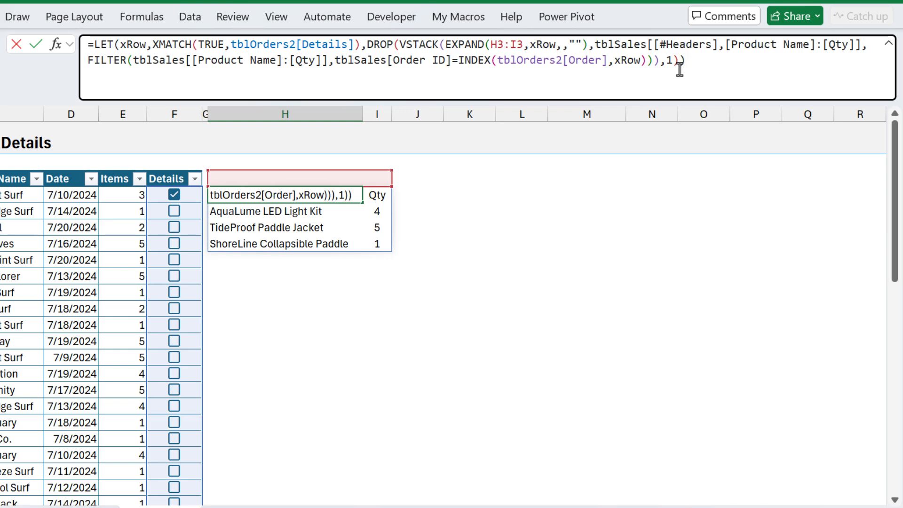
key("Return")
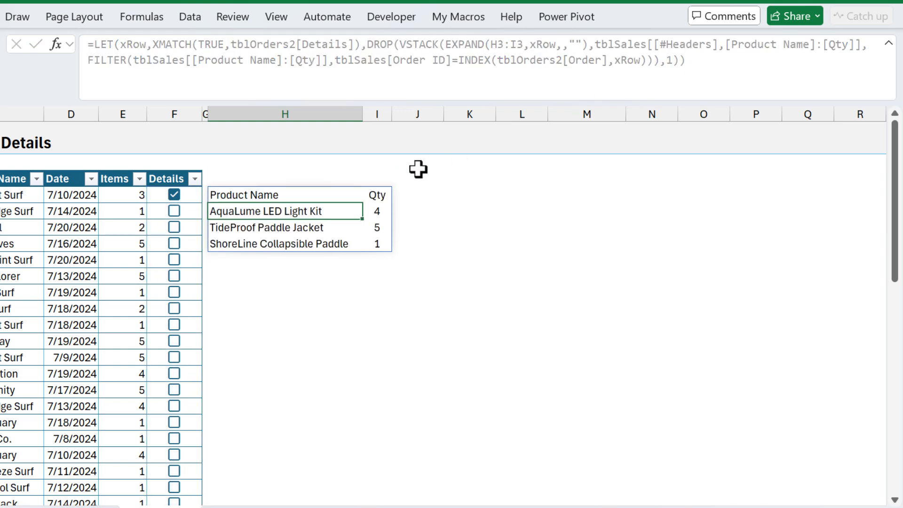
Step: Wrap the list formula in IFERROR(…,"") for a blank fallback, then re-tick the first order's Details box
left_click(305, 193)
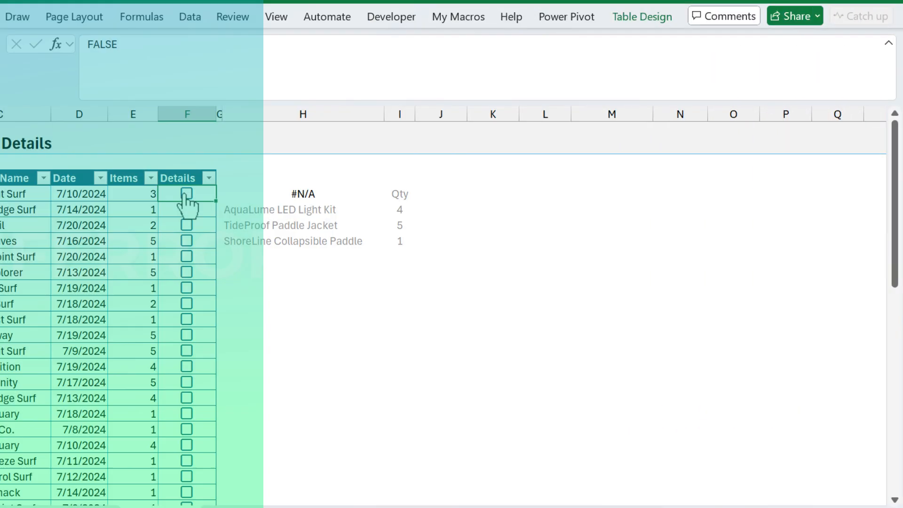
left_click(273, 193)
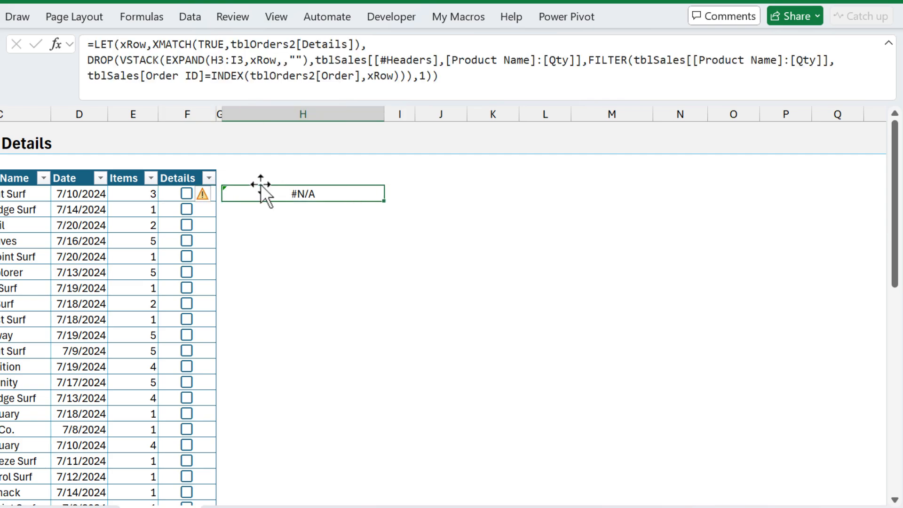
left_click(93, 46)
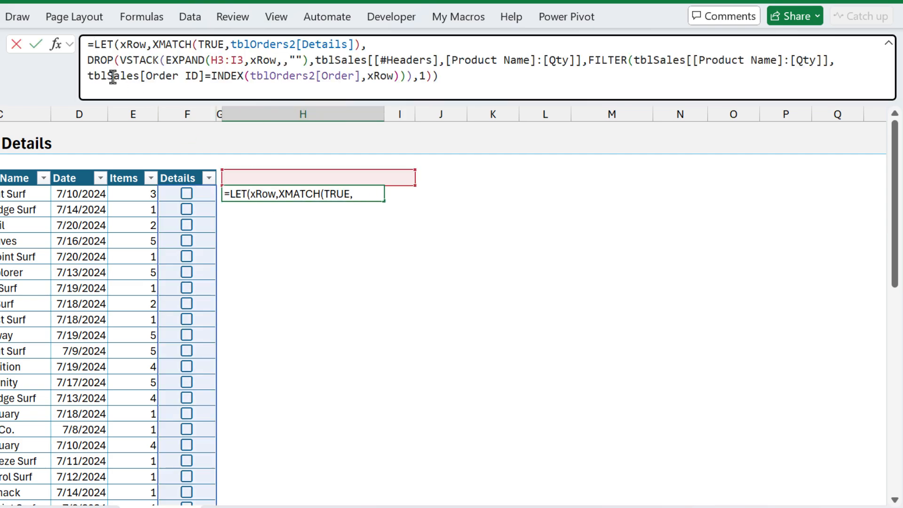
type("ifee")
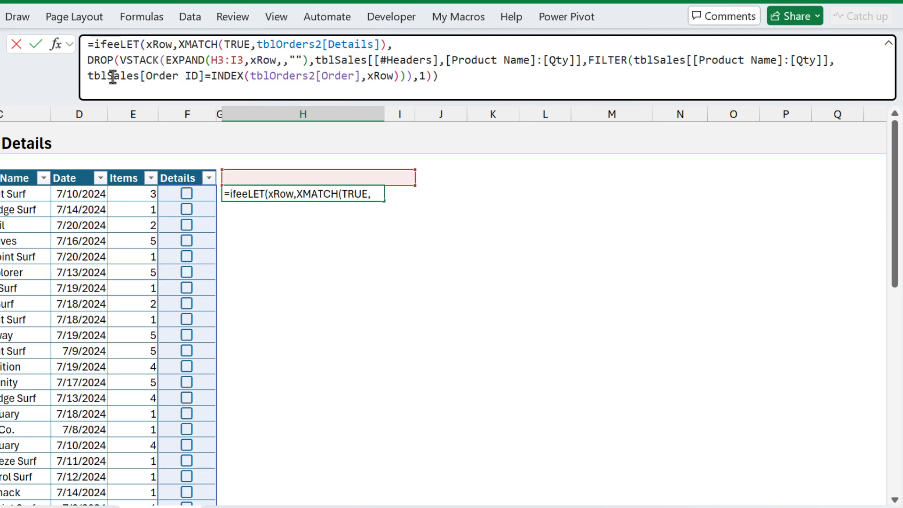
key("BackSpace")
type("r")
key("Tab")
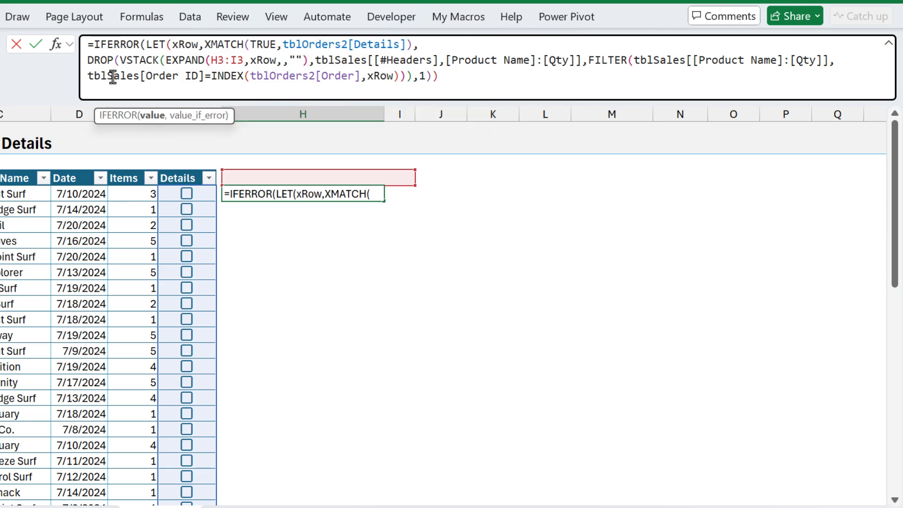
left_click(151, 123)
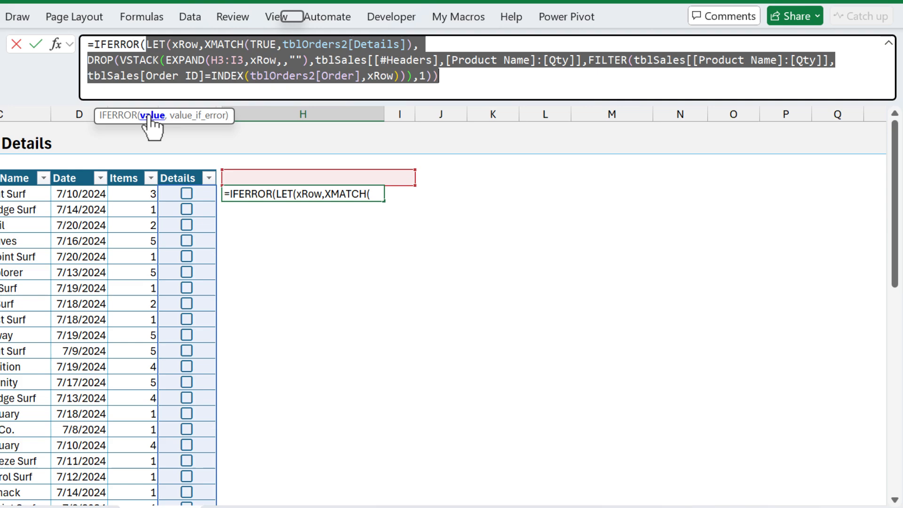
left_click(459, 78)
type(",")
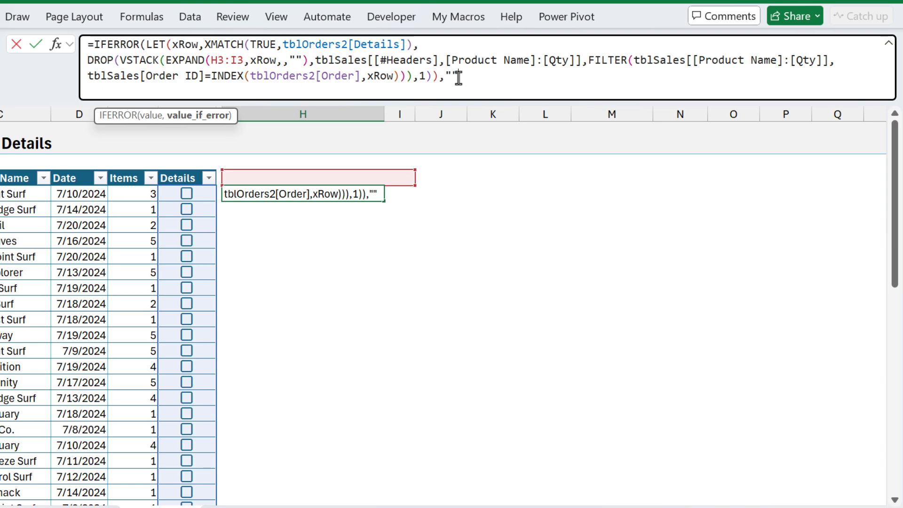
type(")")
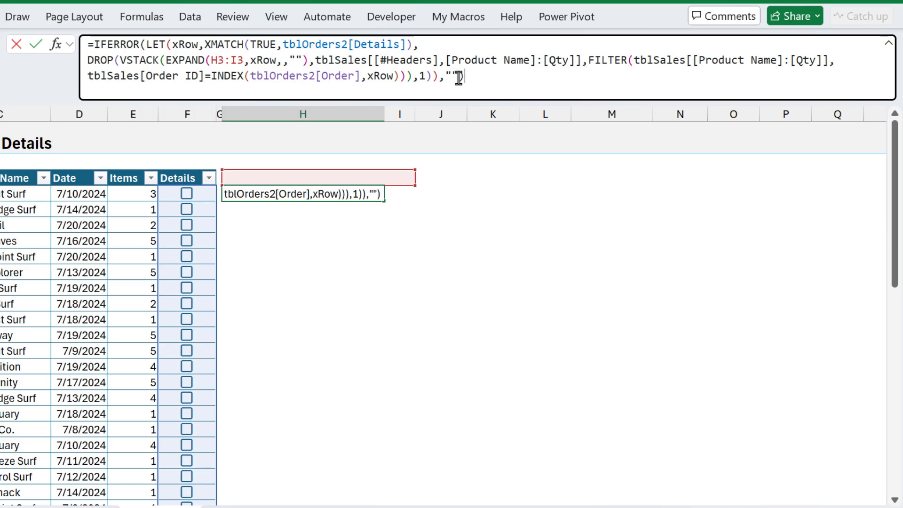
key("Return")
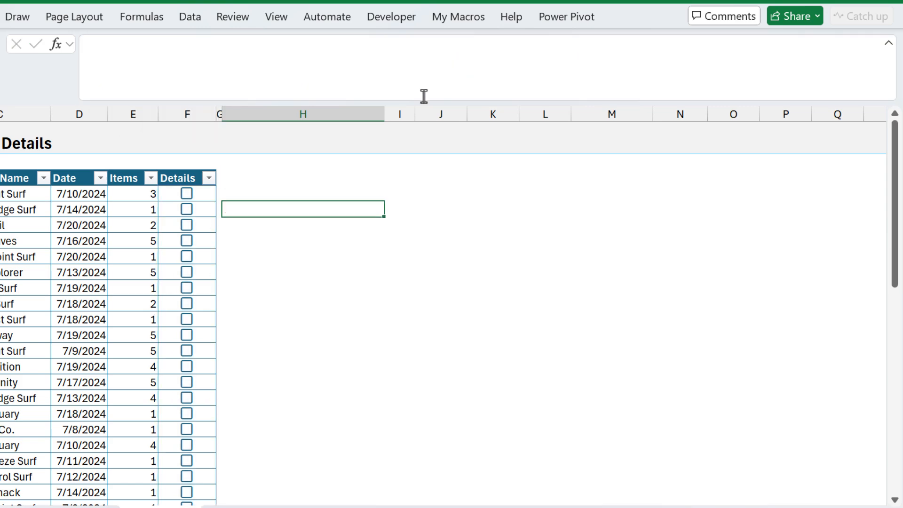
left_click(187, 193)
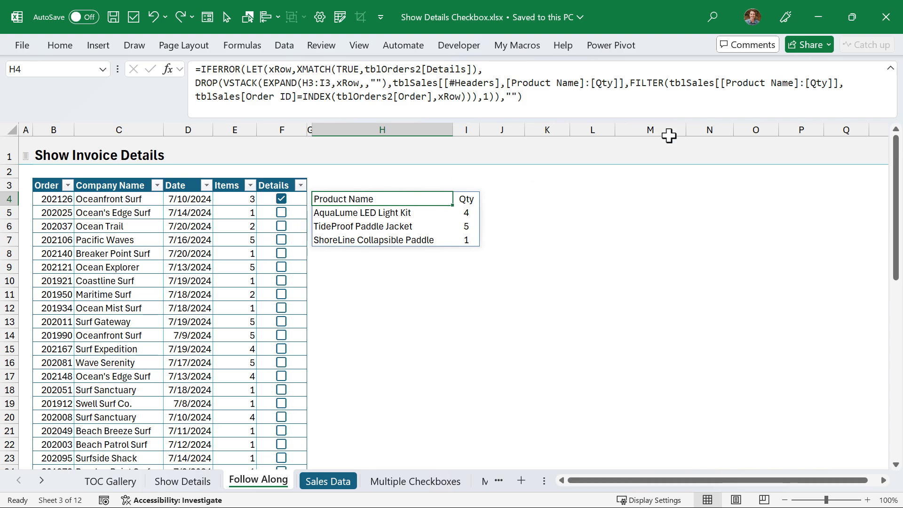
Step: Collapse the formula bar, show the Home ribbon, and select the H:I details output range from H4
left_click(890, 70)
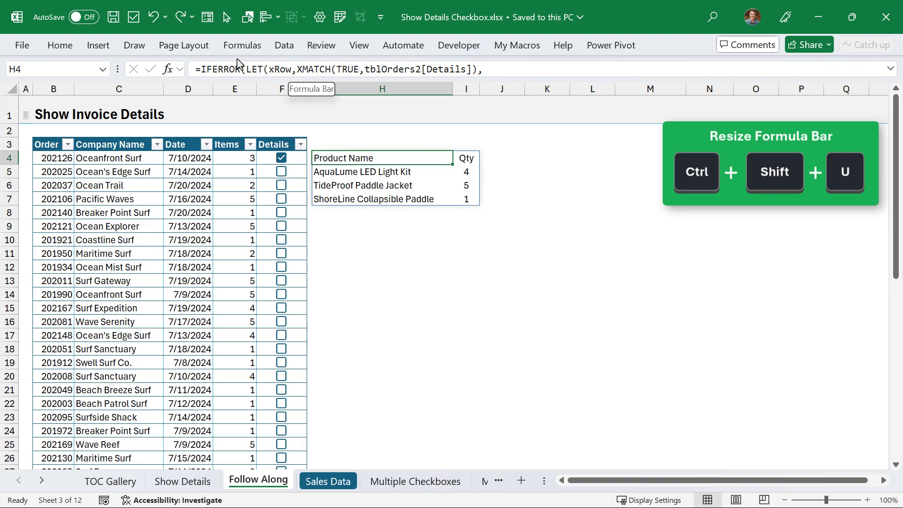
left_click(63, 45)
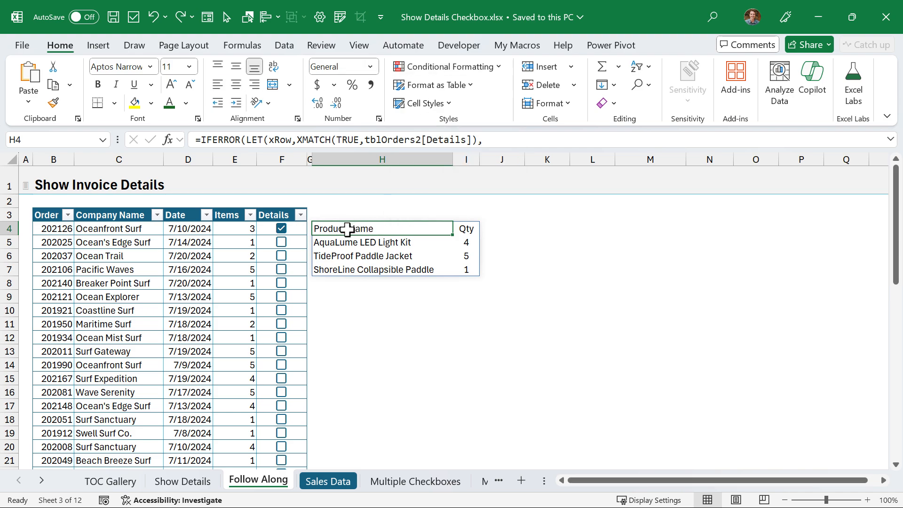
left_click_drag(348, 229, 478, 455)
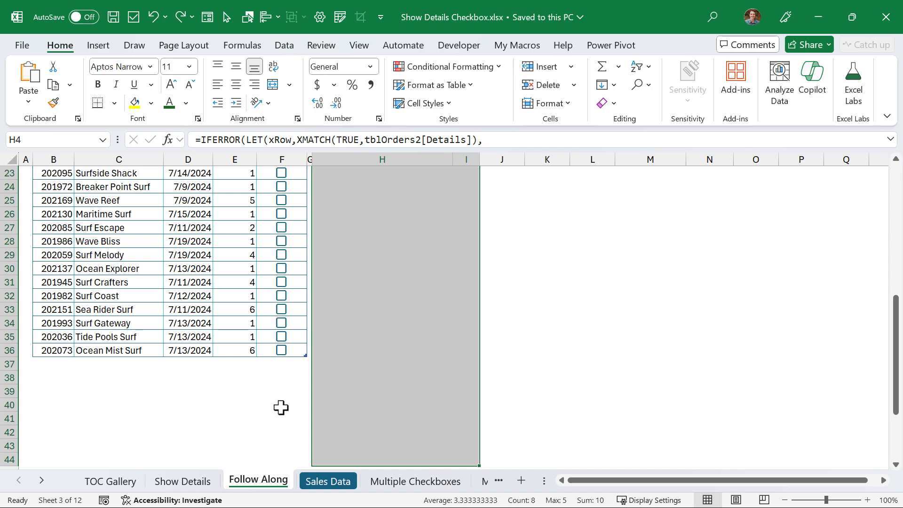
Step: Start a new formula-based conditional formatting rule using =$H4<>""
left_click(442, 69)
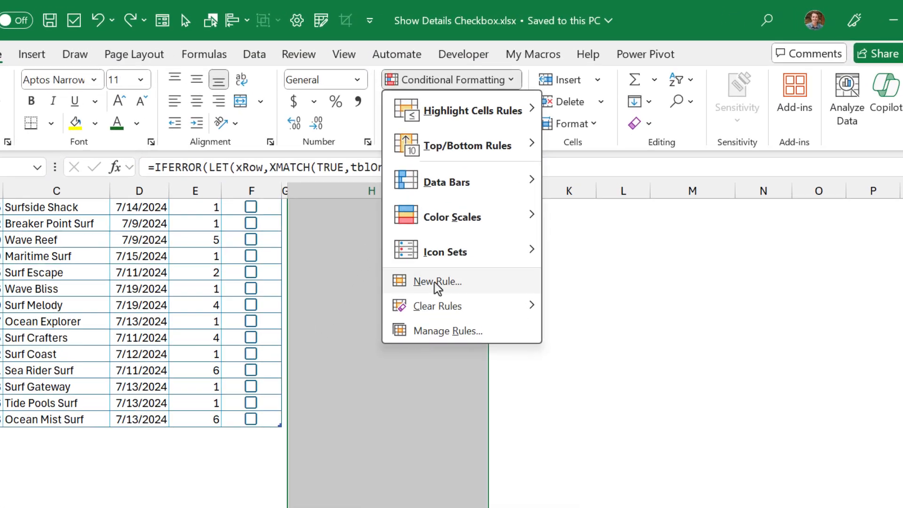
left_click(437, 235)
left_click(466, 186)
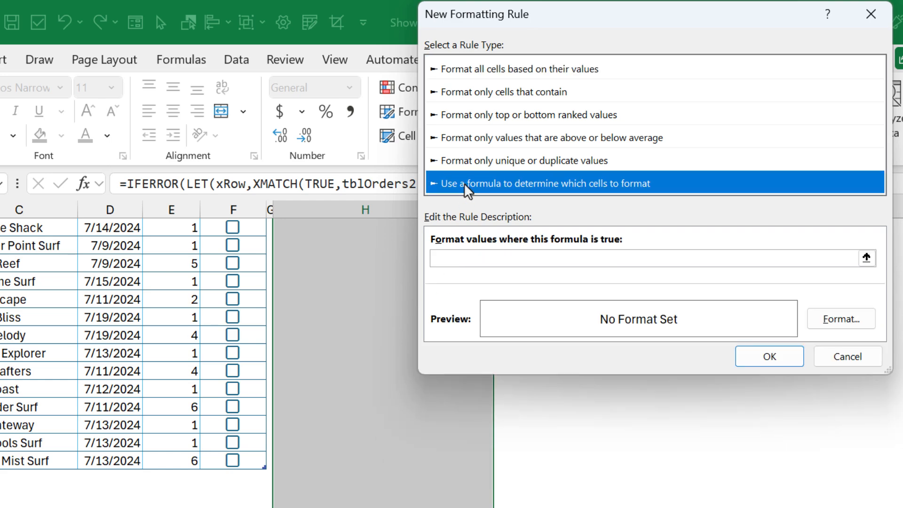
left_click(452, 258)
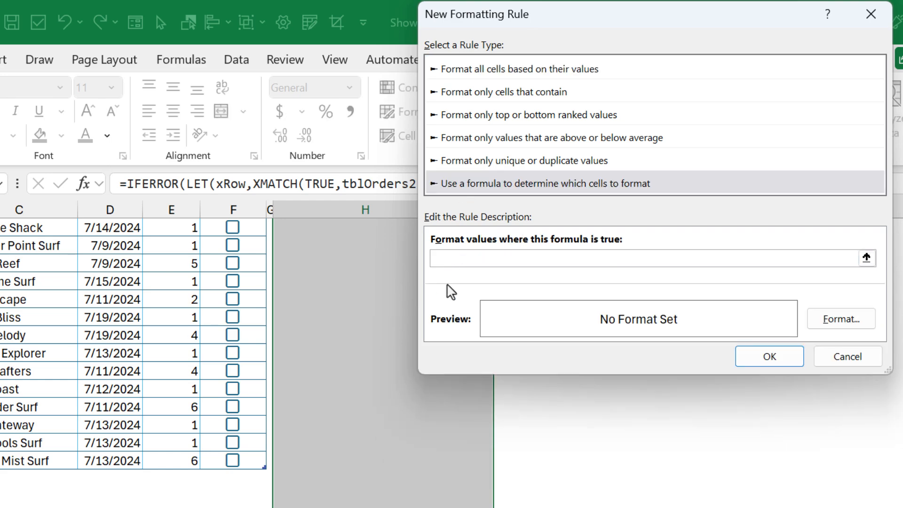
scroll(343, 268, "up", 10)
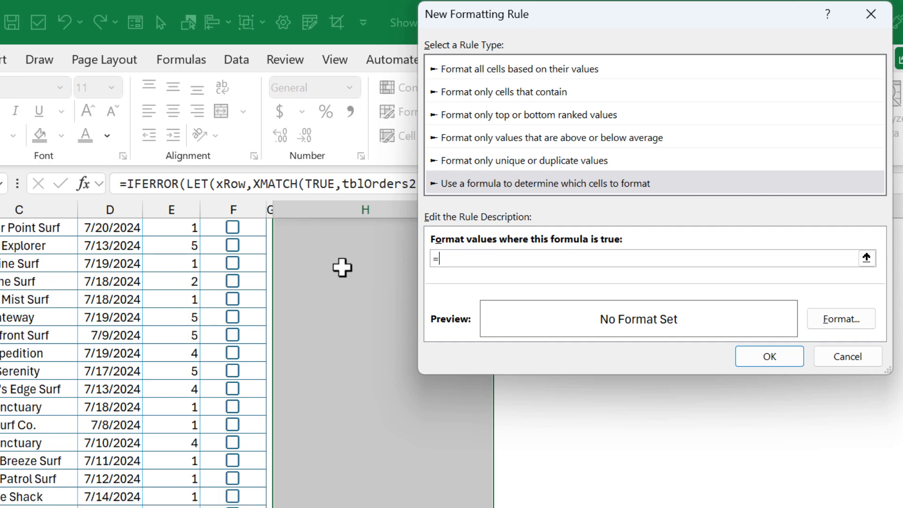
left_click(324, 299)
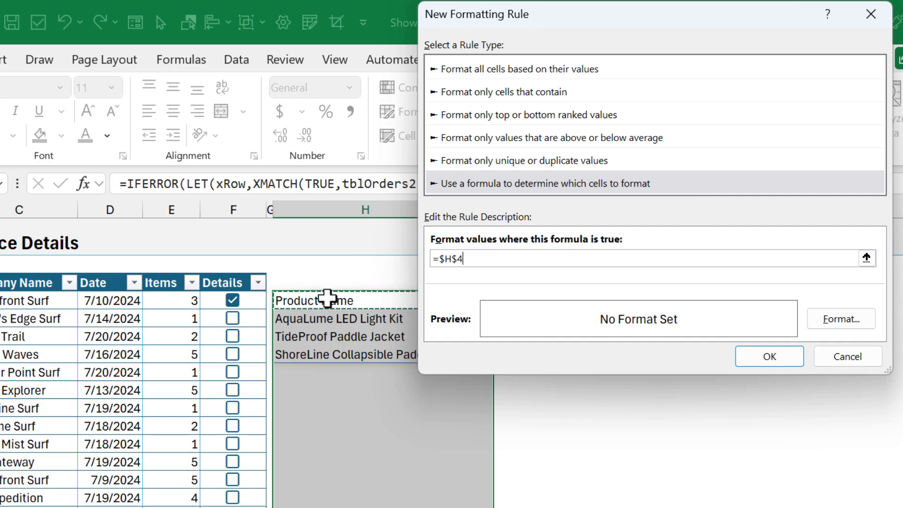
key("F4")
key("F4")
key("F4")
key("F4")
key("F4")
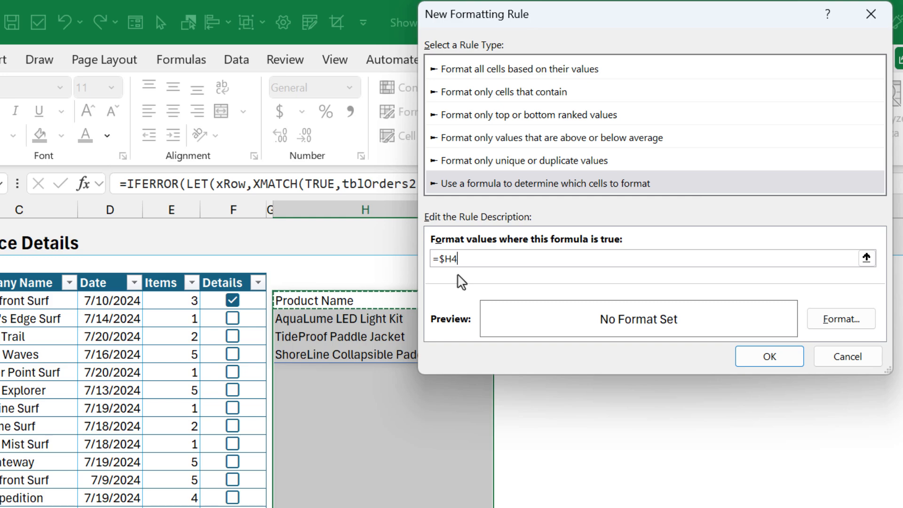
type("<>\"")
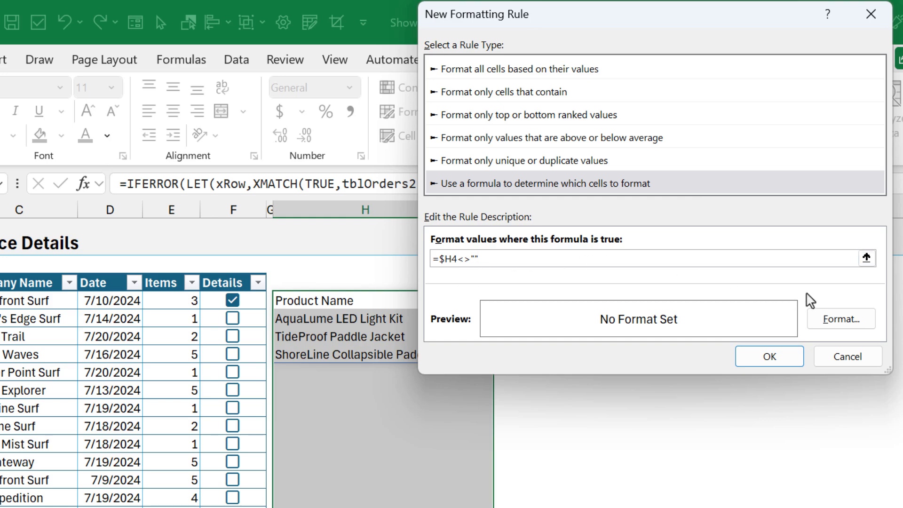
Step: Give the rule a blue outline border and save it
left_click(840, 322)
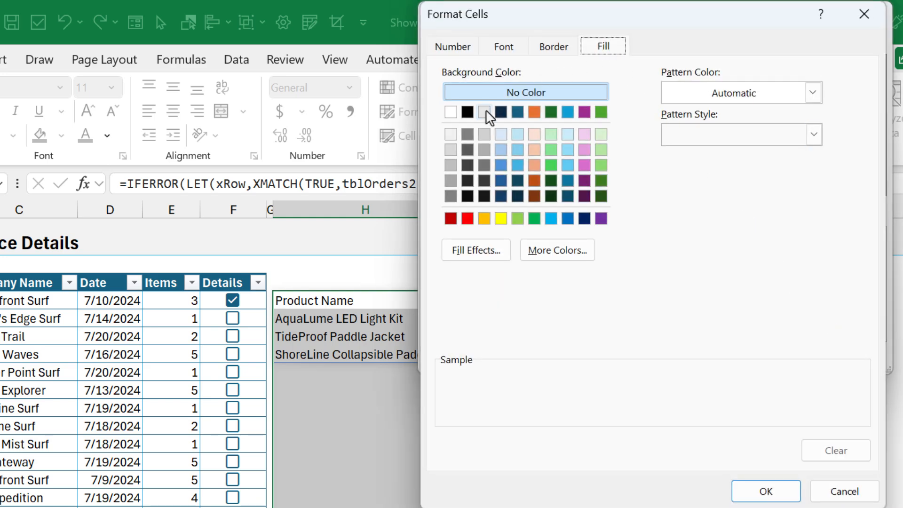
left_click(554, 48)
left_click(543, 252)
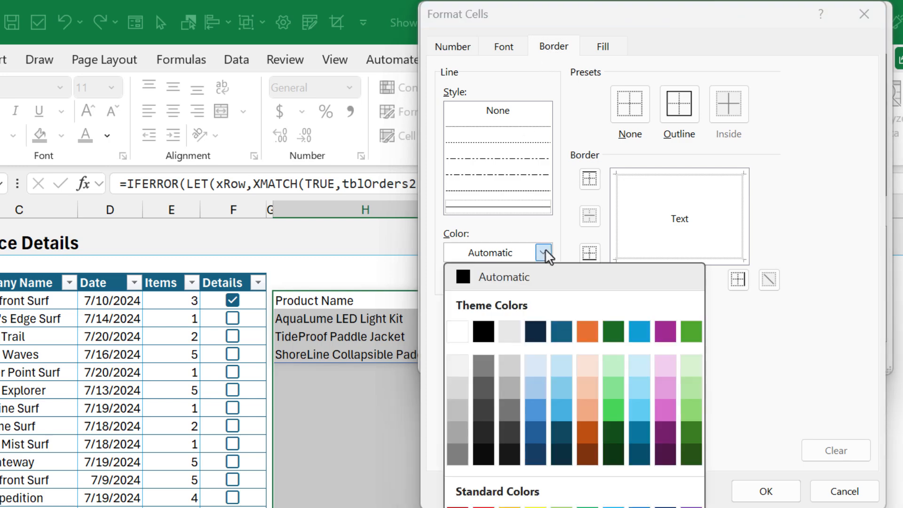
left_click(561, 415)
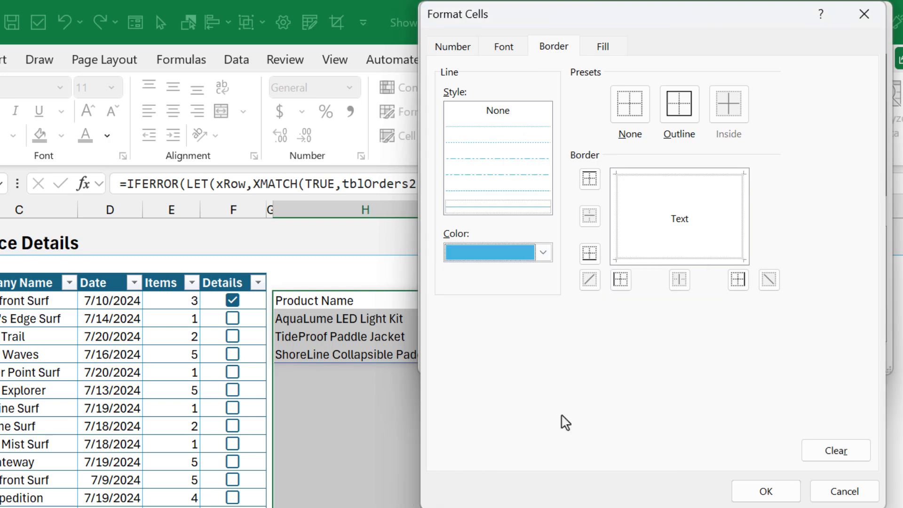
left_click(680, 108)
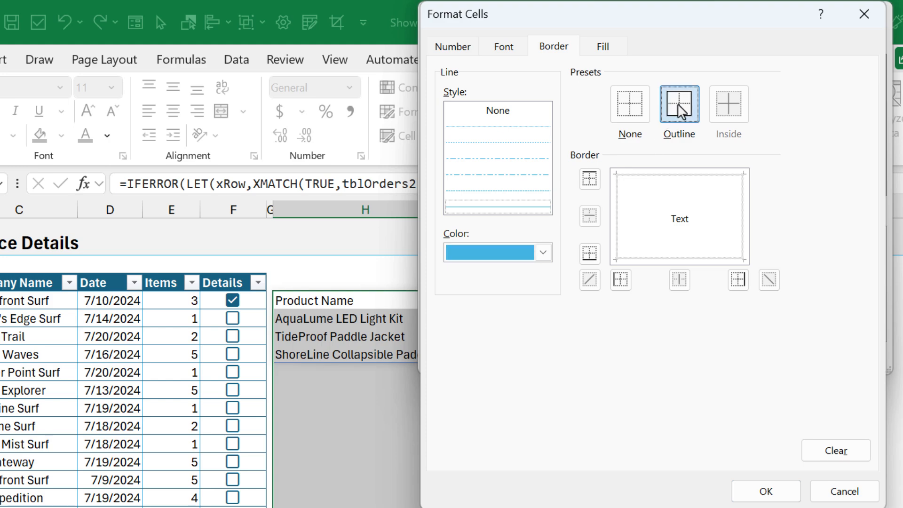
left_click(757, 492)
left_click(769, 357)
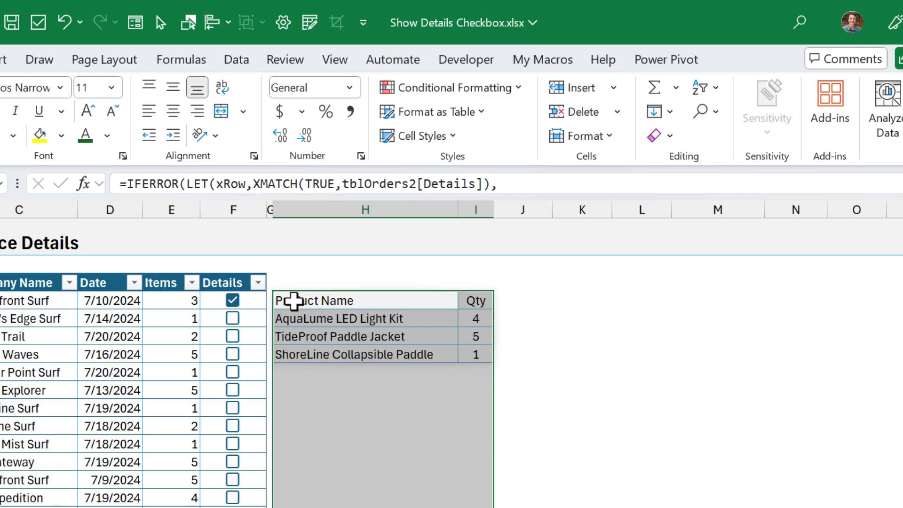
Step: Start a new formula rule =$H4='Sales Data'!$F$1 matching the Product Name header
left_click(451, 89)
left_click(423, 308)
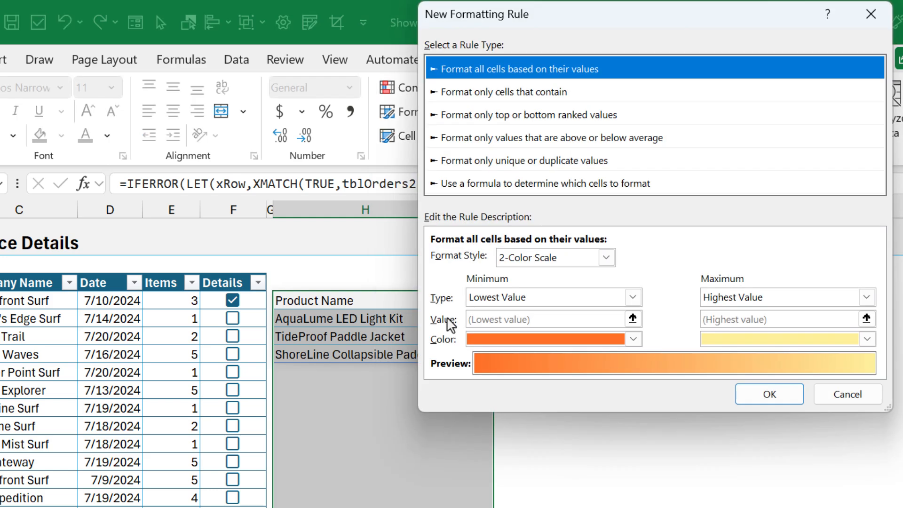
left_click(463, 190)
key("Tab")
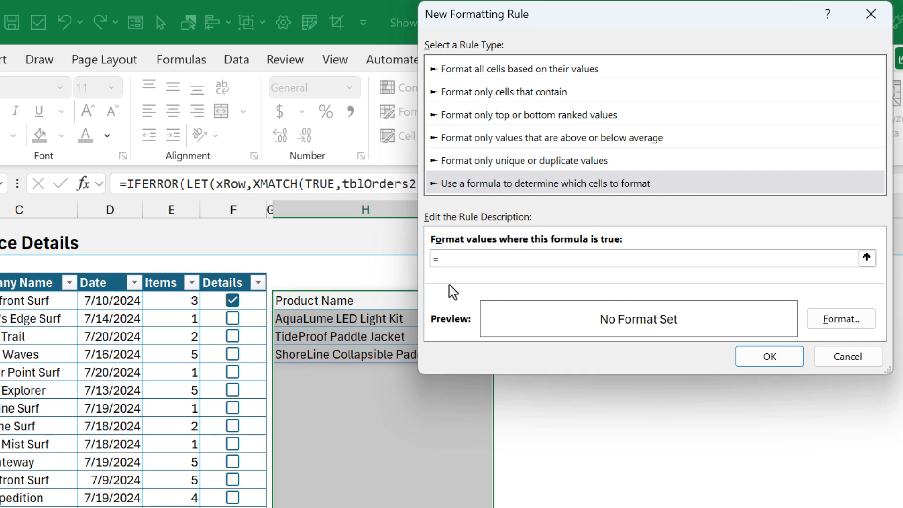
left_click(359, 300)
key("F4")
key("F4")
key("F4")
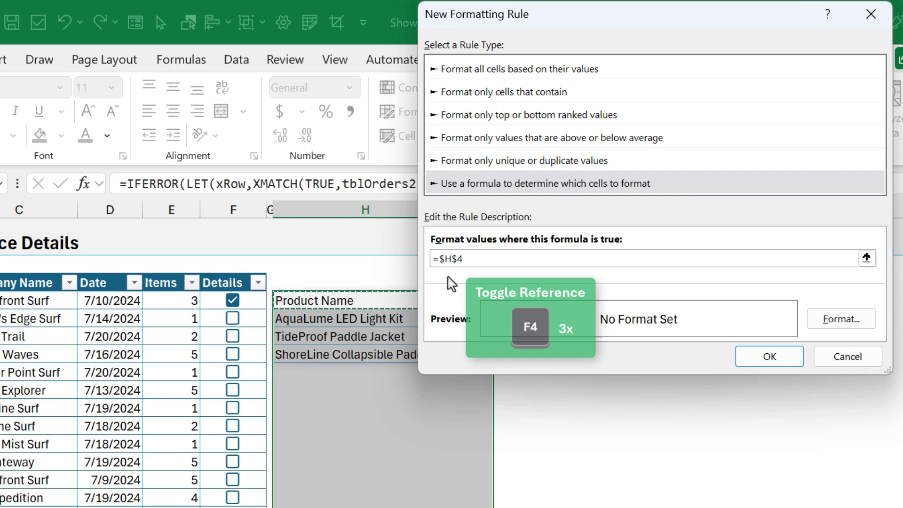
key("F4")
key("F4")
key("F4")
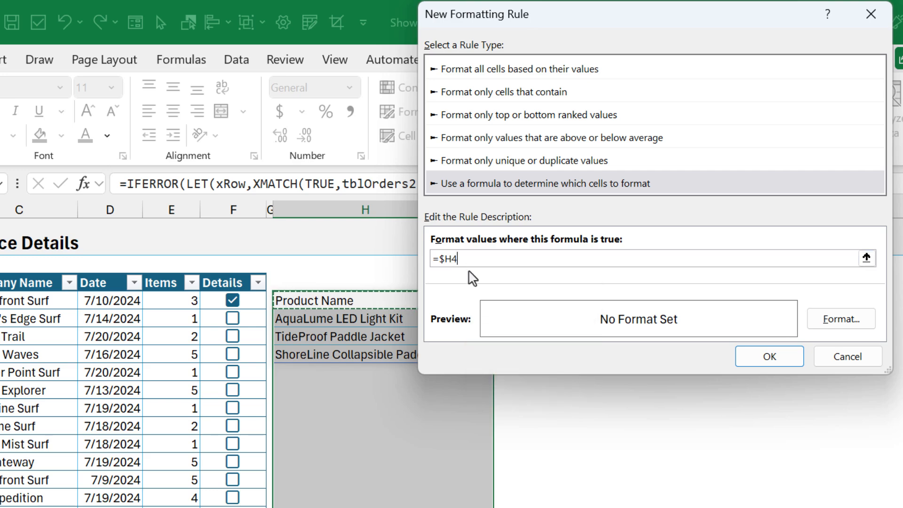
type("=")
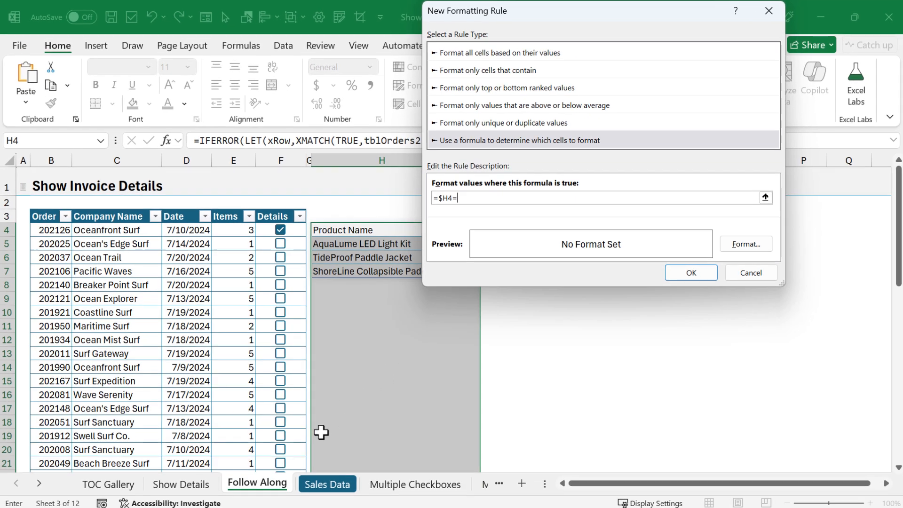
left_click(313, 484)
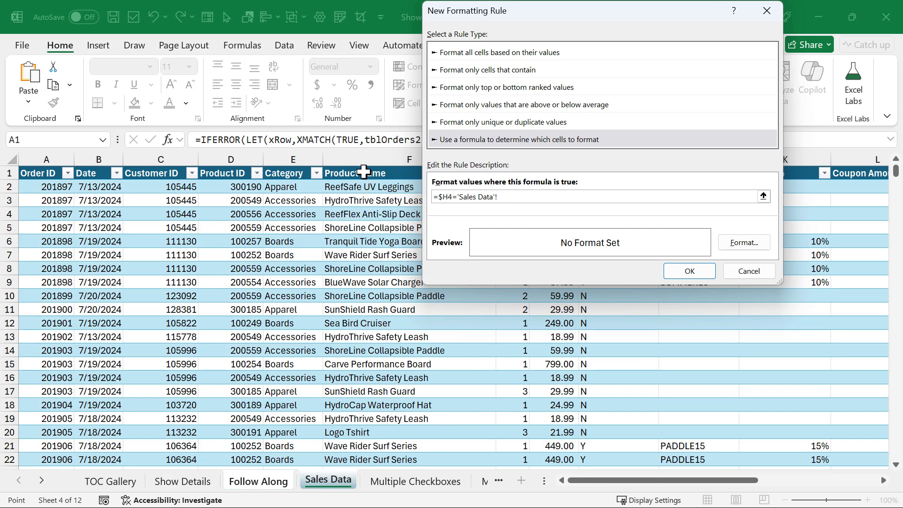
left_click(364, 172)
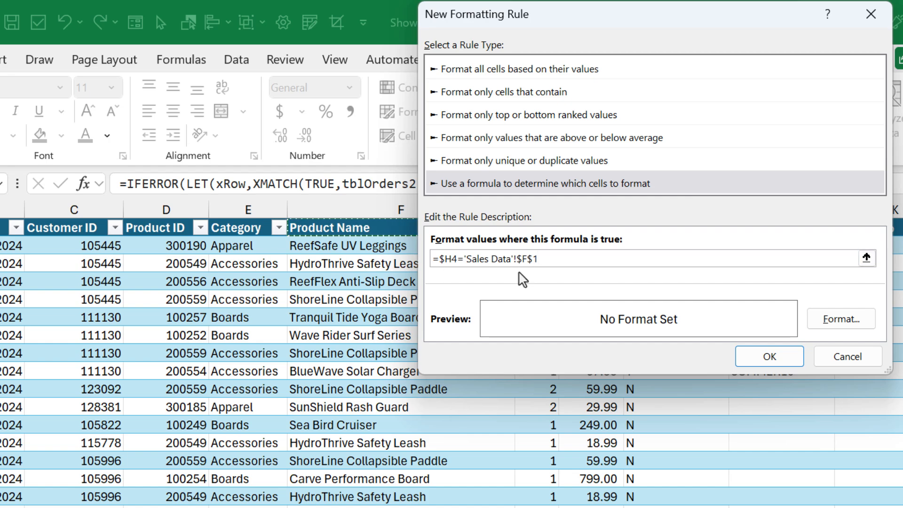
Step: Format the rule with a light blue fill and bold font, and save it
left_click(836, 320)
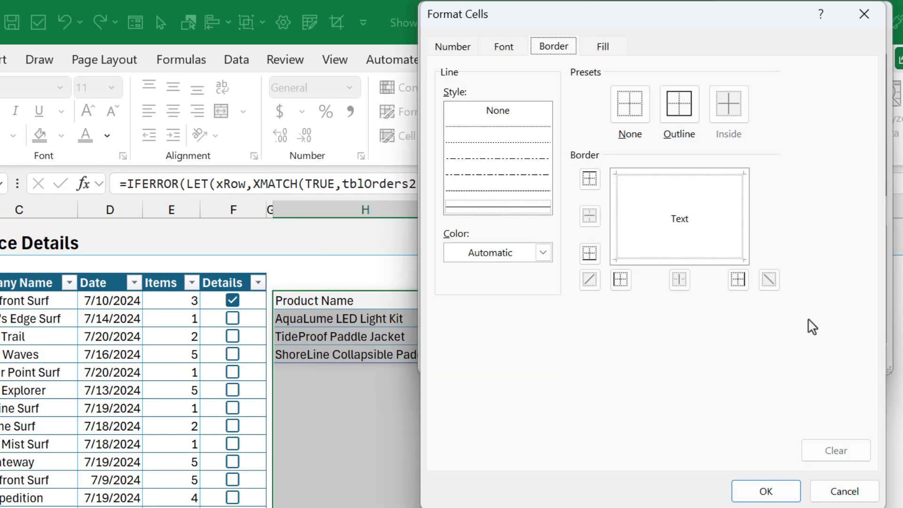
left_click(604, 48)
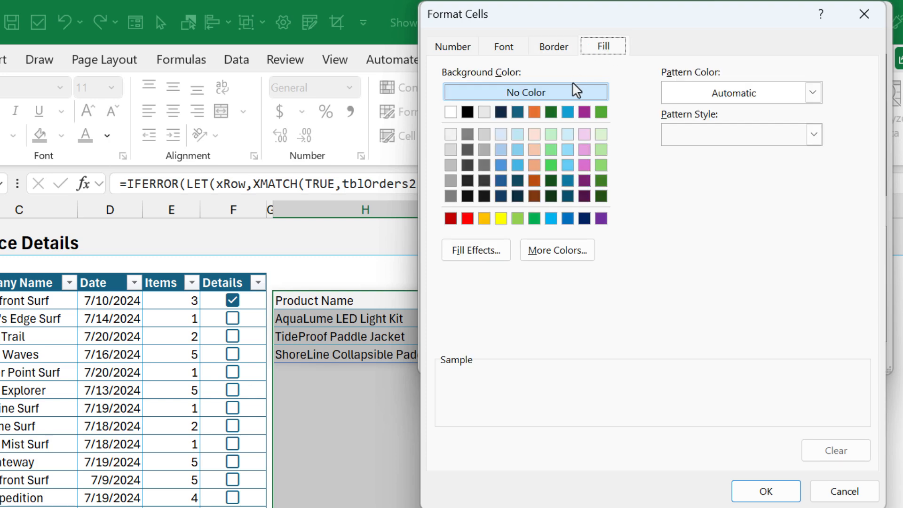
left_click(517, 135)
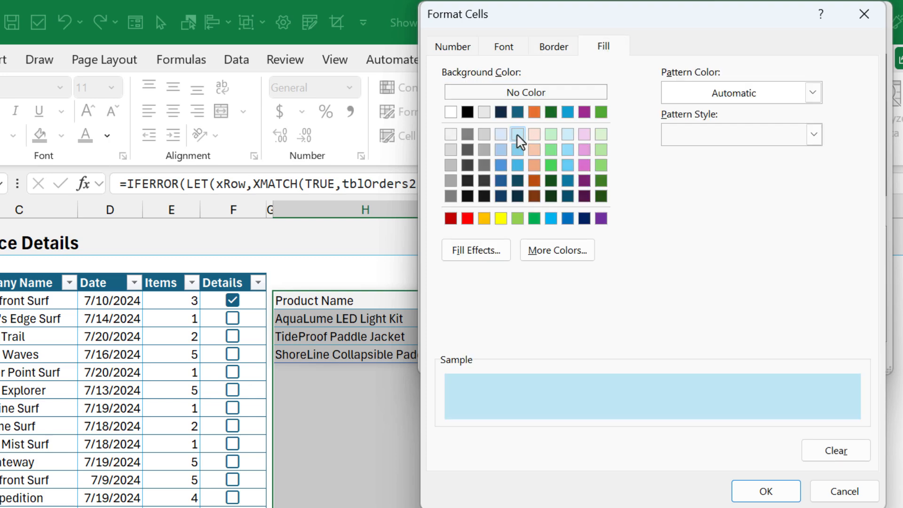
left_click(504, 49)
left_click(676, 137)
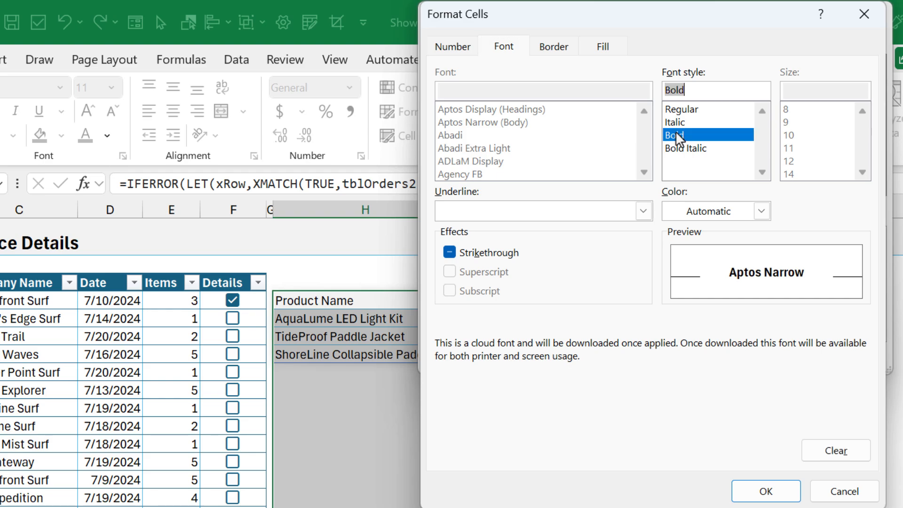
left_click(763, 491)
left_click(767, 358)
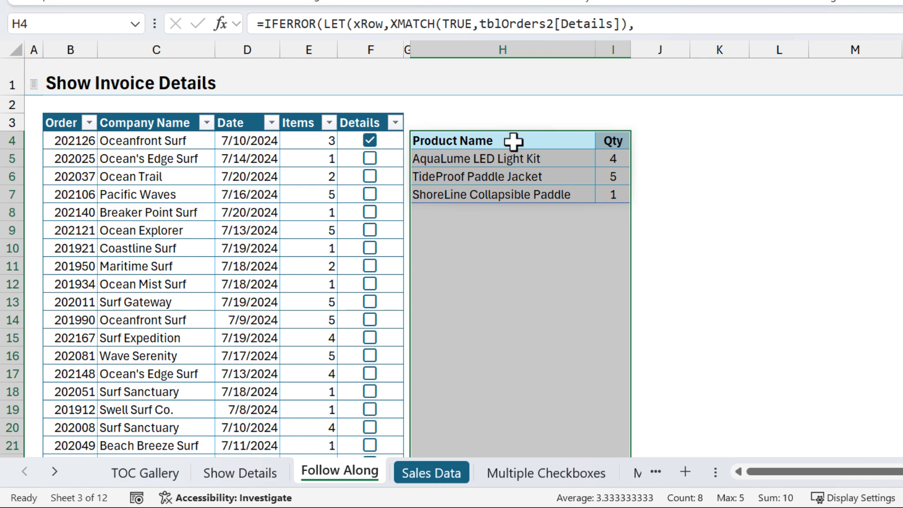
Step: Untick order 202126, tick Pacific Waves order 202106, then select the tblOrders2 table body
left_click(370, 140)
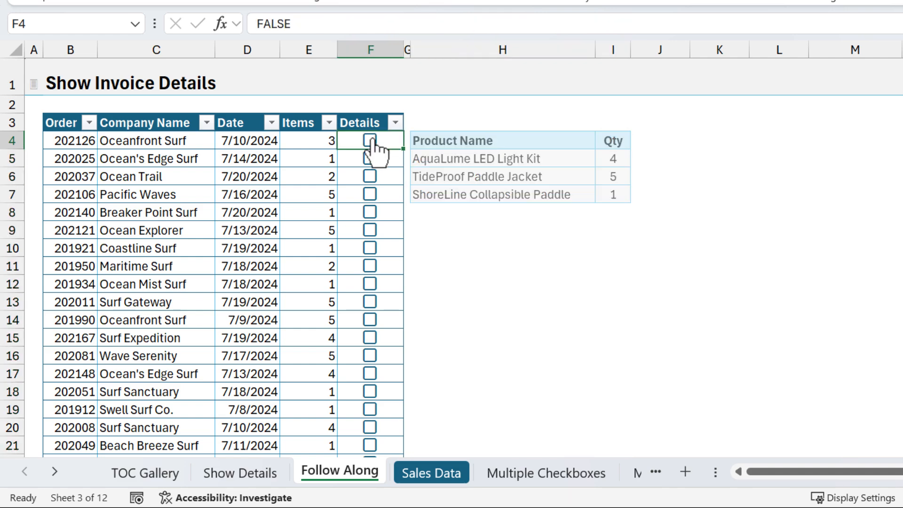
left_click(371, 194)
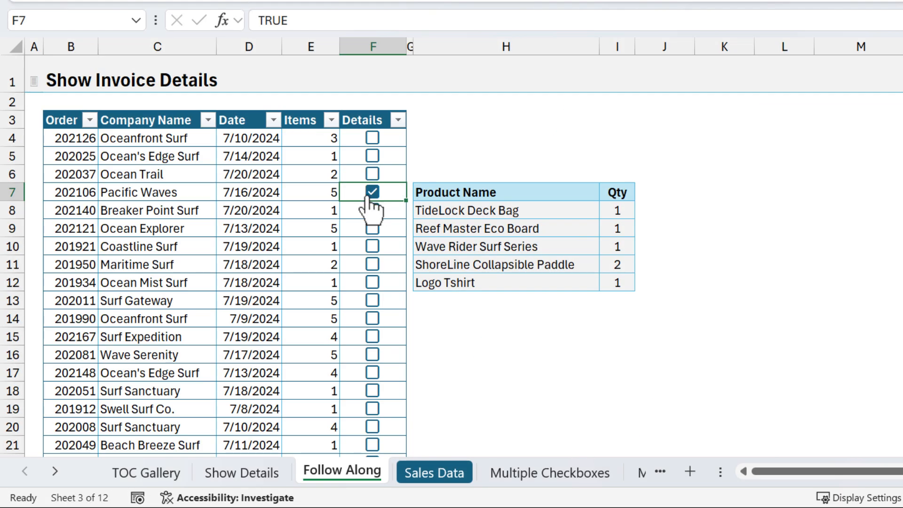
left_click(389, 136)
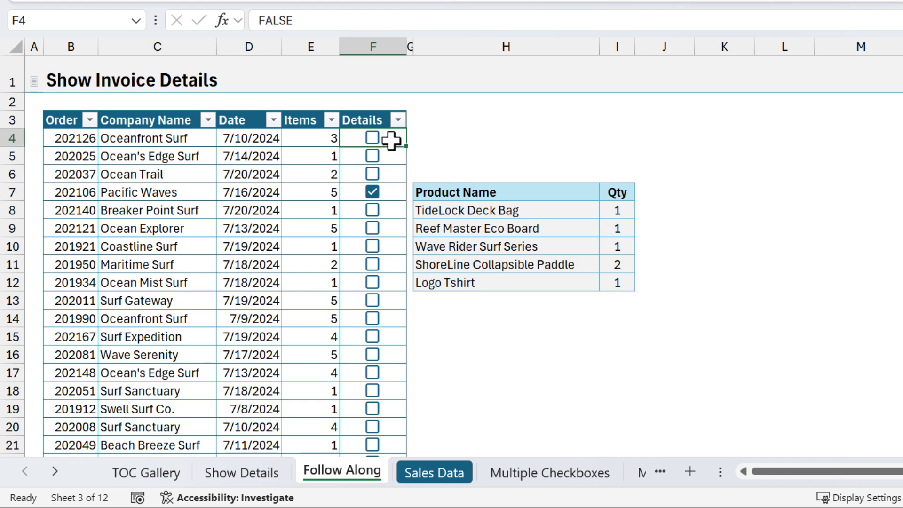
key("ctrl+a")
key("ctrl+period")
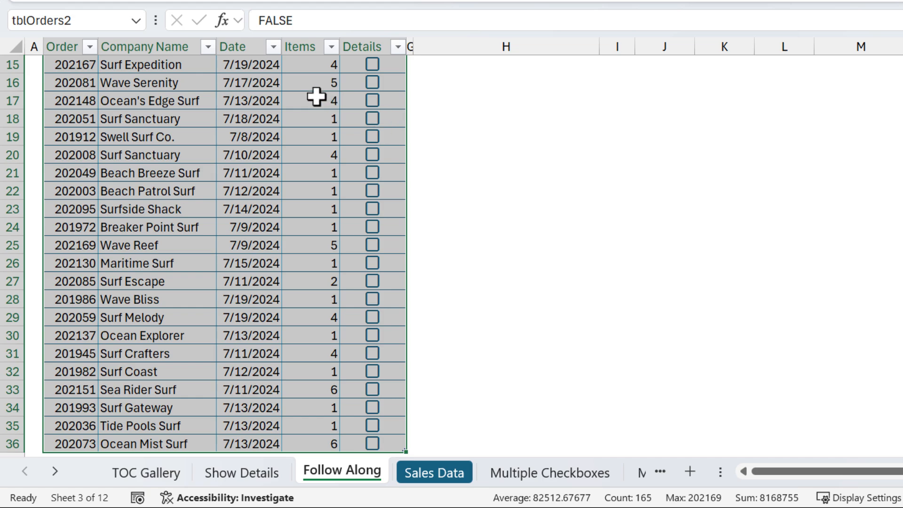
scroll(333, 121, "up", 5)
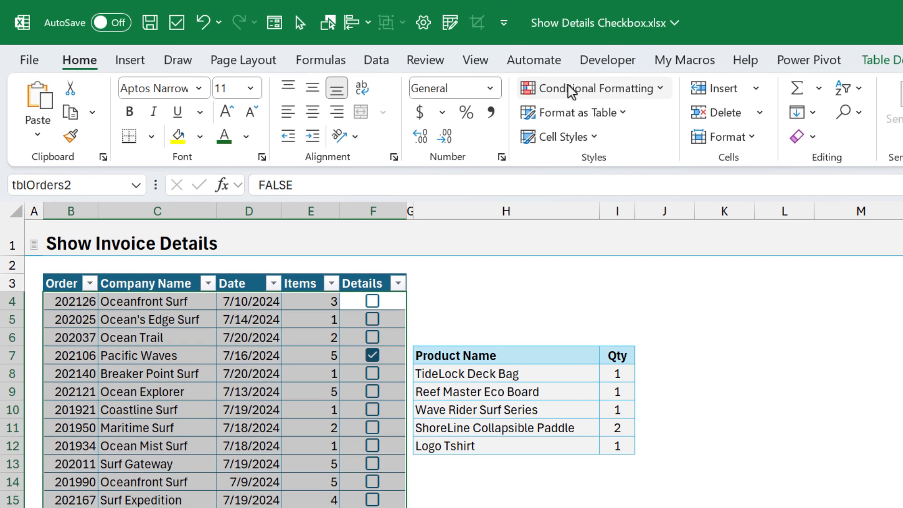
Step: Add a =$F4 rule with light blue fill for checked order rows, then untick Pacific Waves
left_click(571, 18)
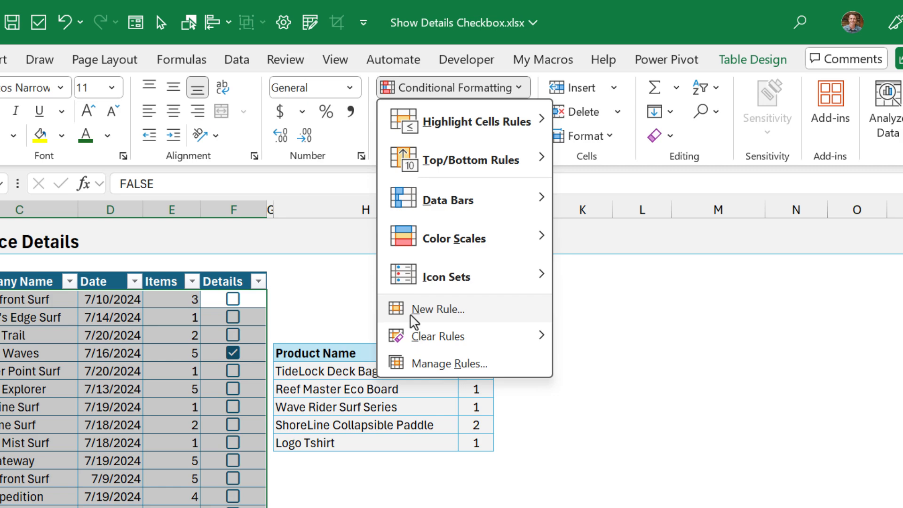
left_click(413, 310)
left_click(464, 185)
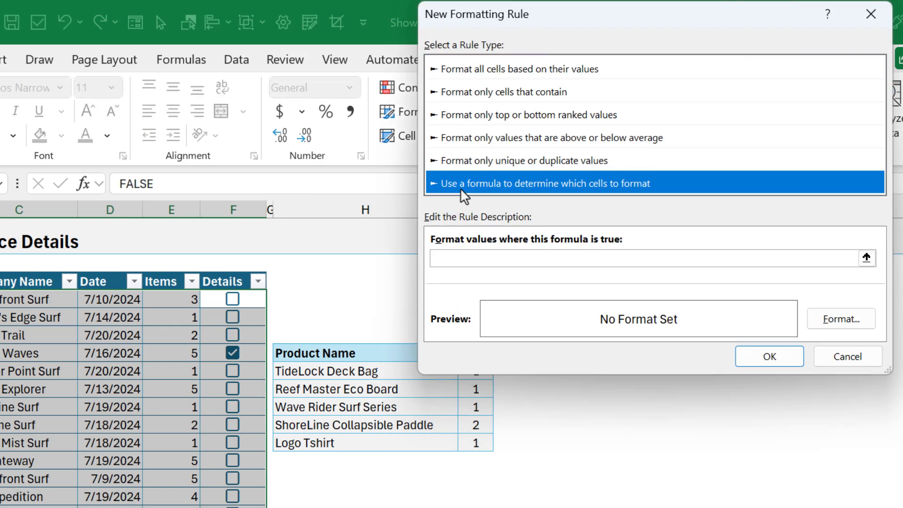
left_click(449, 258)
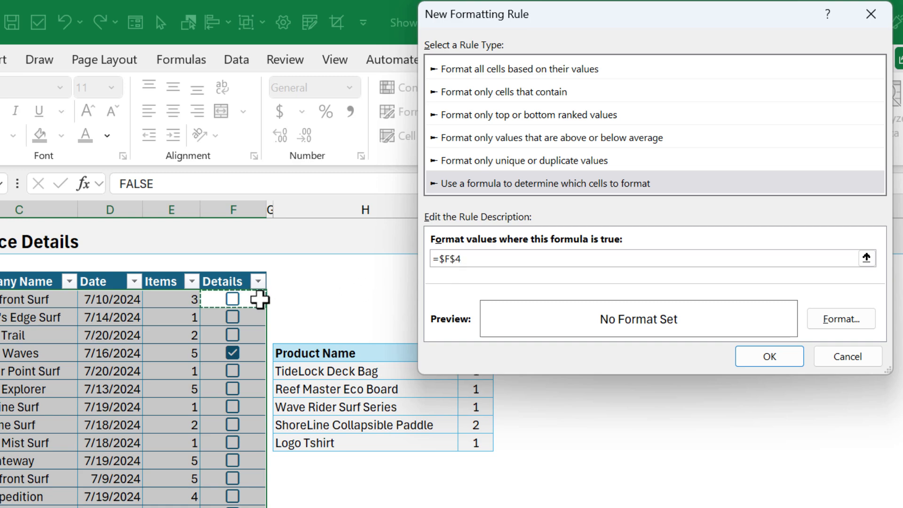
left_click(472, 262)
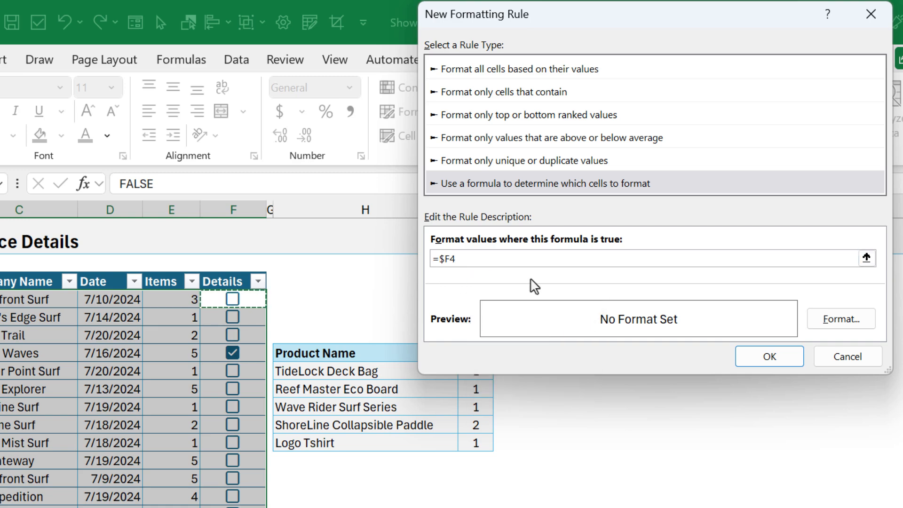
left_click(815, 317)
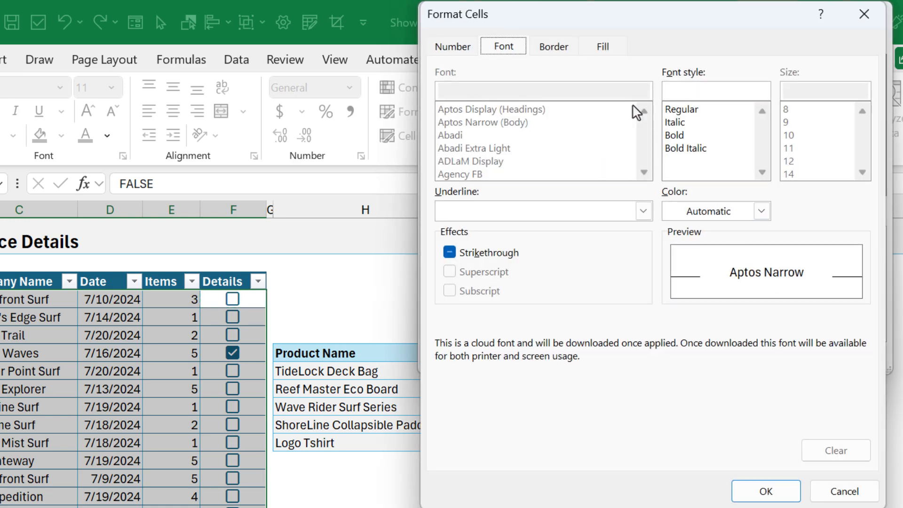
left_click(607, 51)
left_click(518, 135)
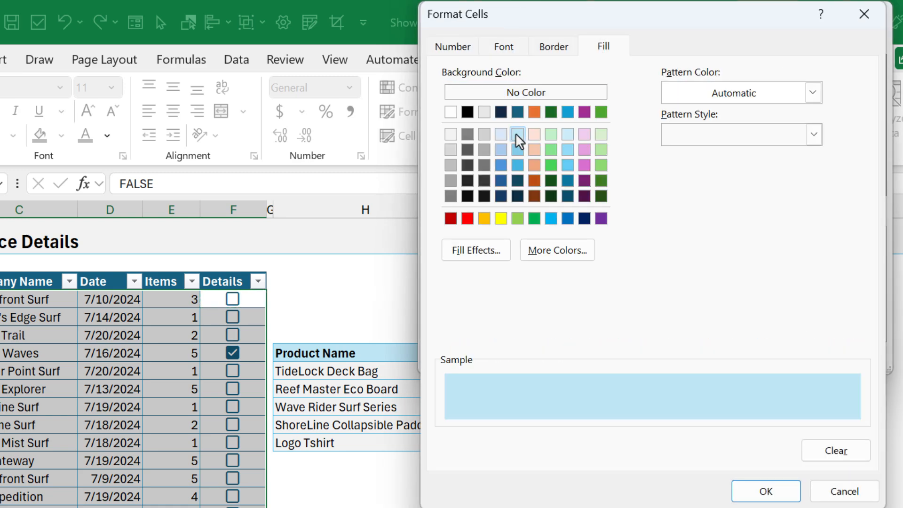
left_click(766, 491)
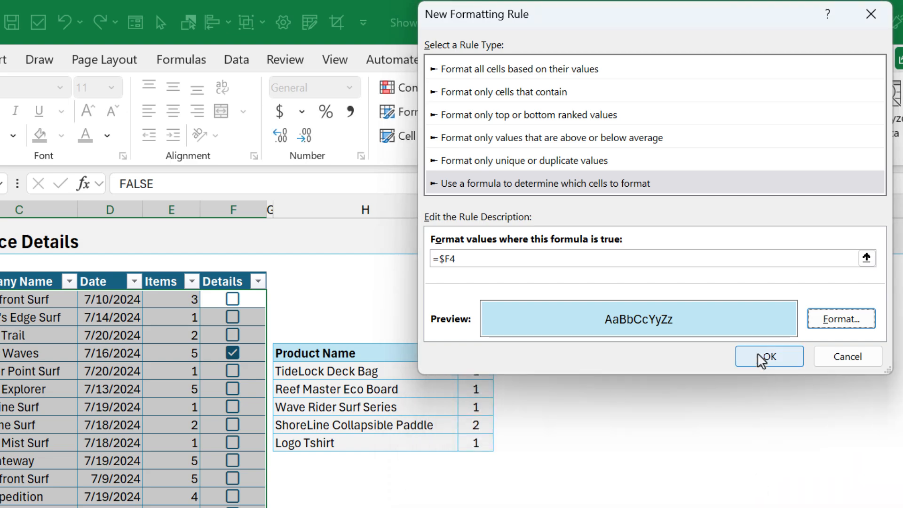
left_click(765, 358)
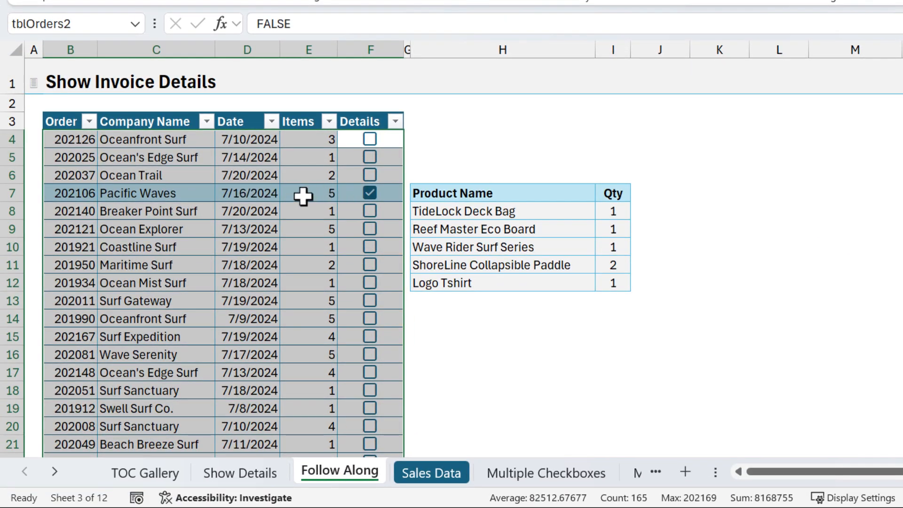
left_click(370, 193)
Step: Tick orders 202126 and 202037 (Ocean Trail), then select the H4 product list formula
left_click(370, 157)
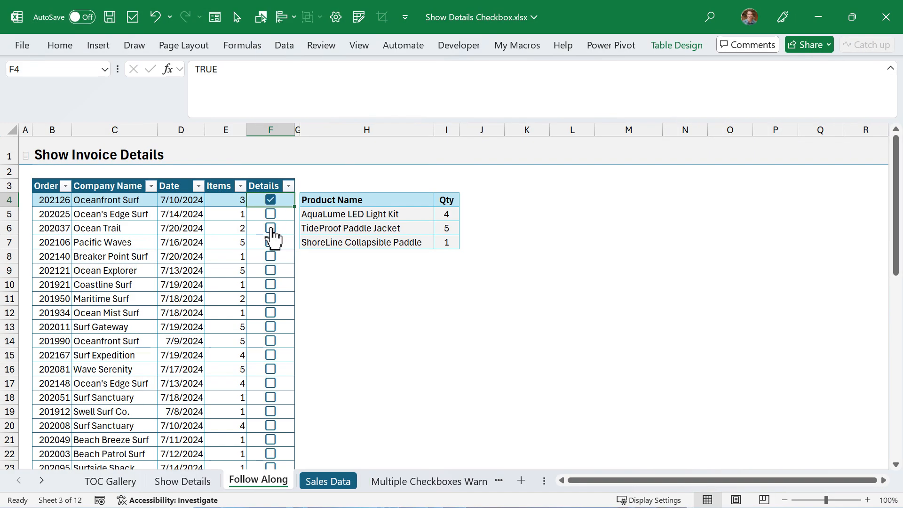
left_click(270, 228)
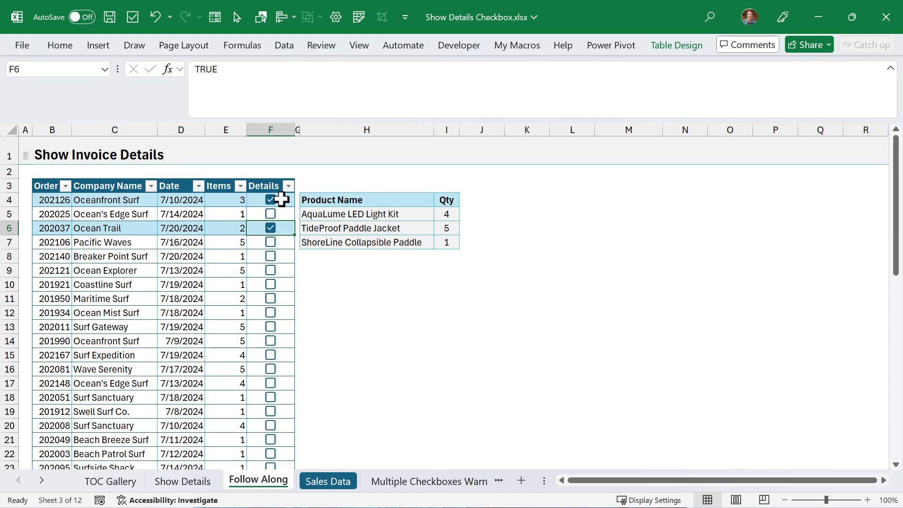
left_click(313, 200)
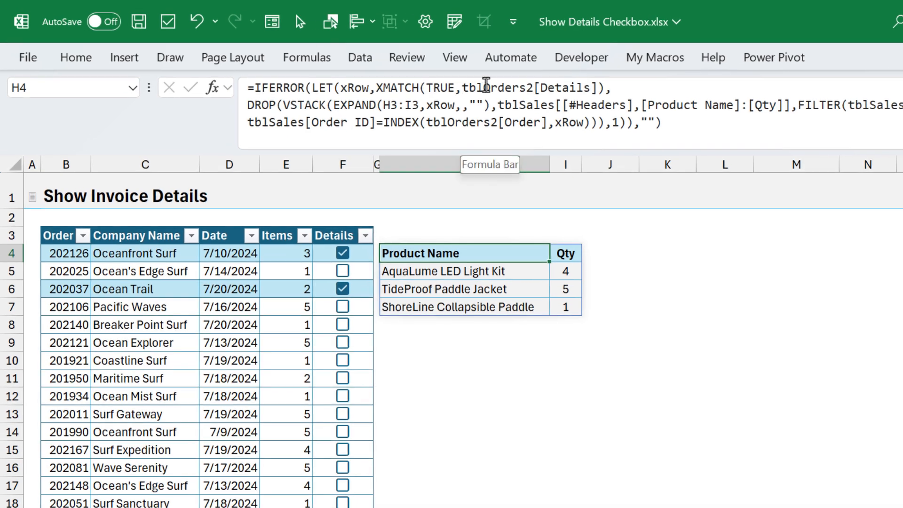
Step: Add ,,-1 to the XMATCH so it searches last-to-first
left_click(596, 88)
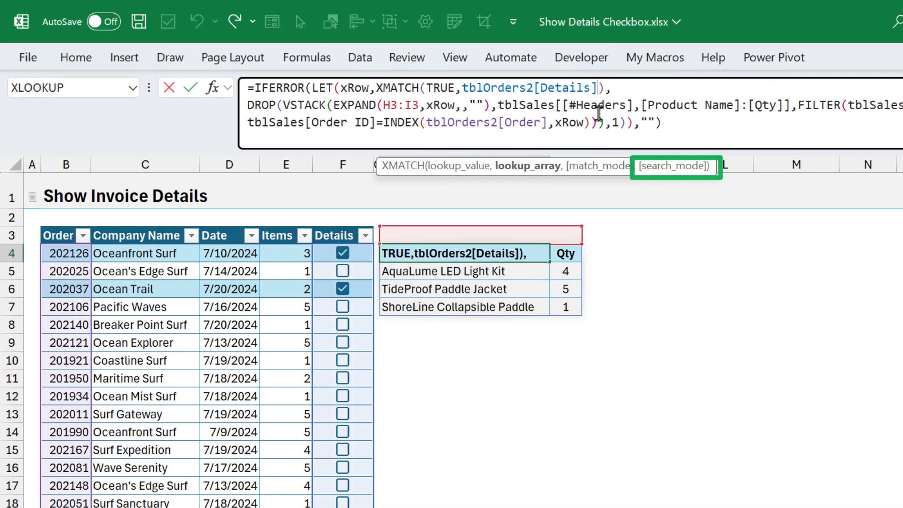
type(",,")
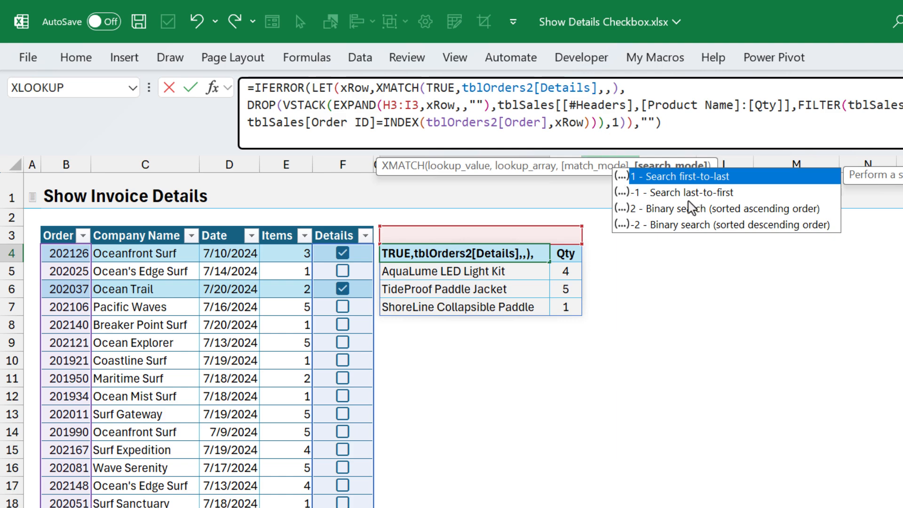
type("-1")
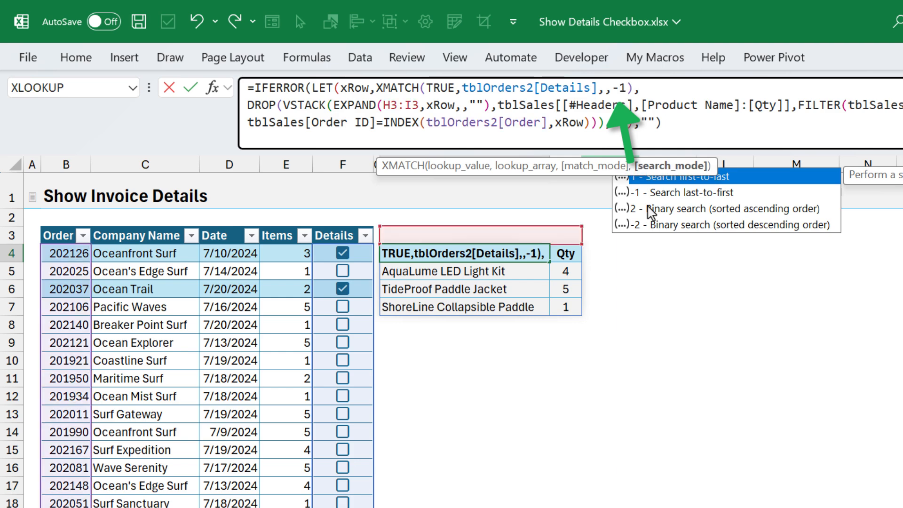
key("Return")
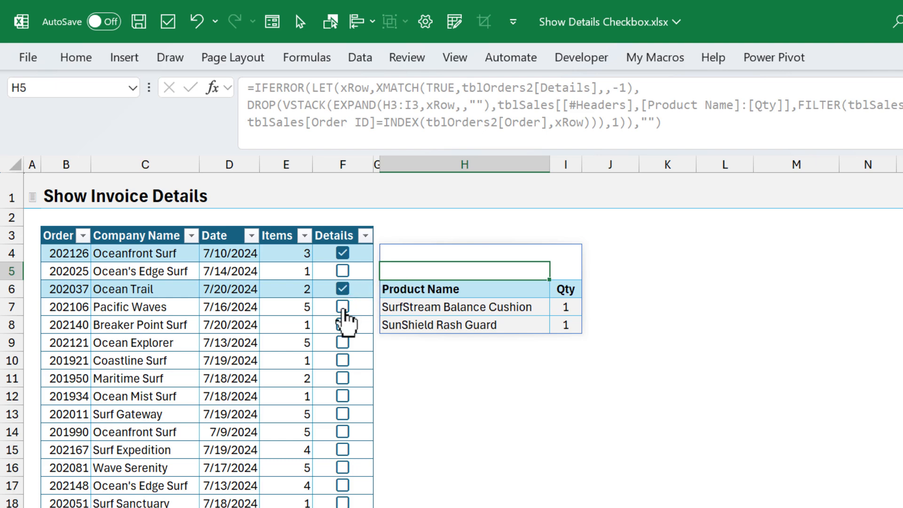
Step: Tick the Pacific Waves, Breaker Point Surf and Ocean Explorer orders to test it
left_click(343, 308)
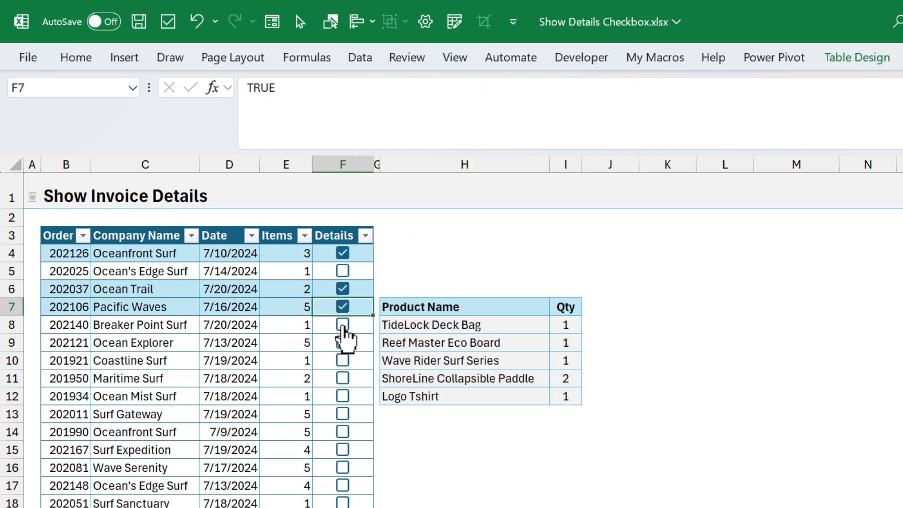
left_click(343, 325)
left_click(343, 343)
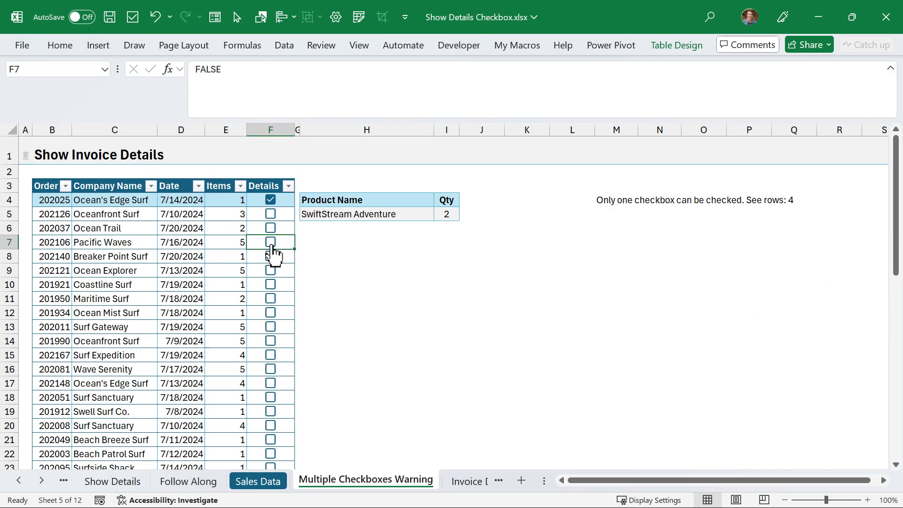
Step: Tick the F7 checkbox to trigger the 'See rows: 4, 7' warning, then select H4's formula
key("space")
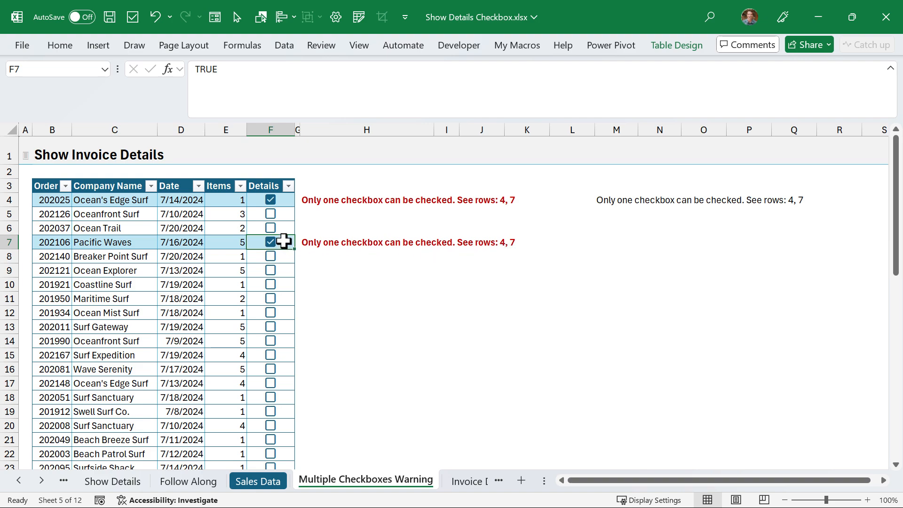
left_click(313, 200)
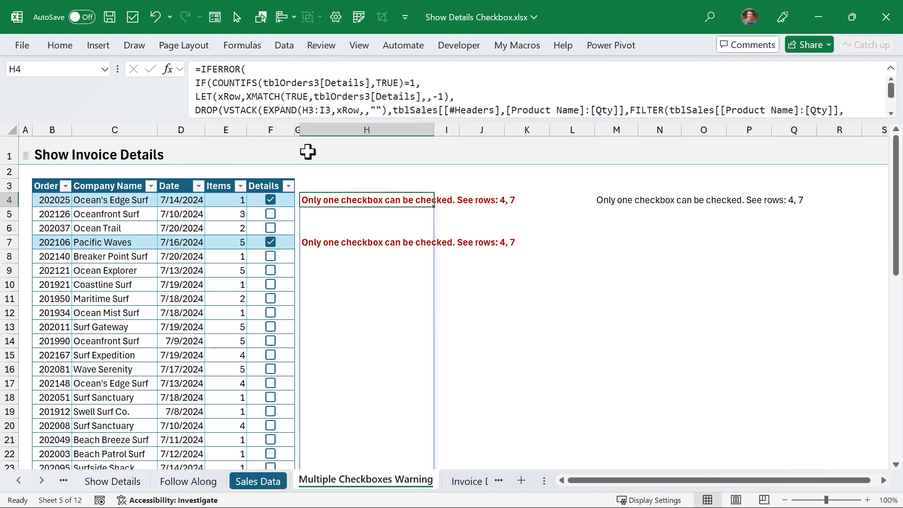
left_click_drag(293, 119, 295, 168)
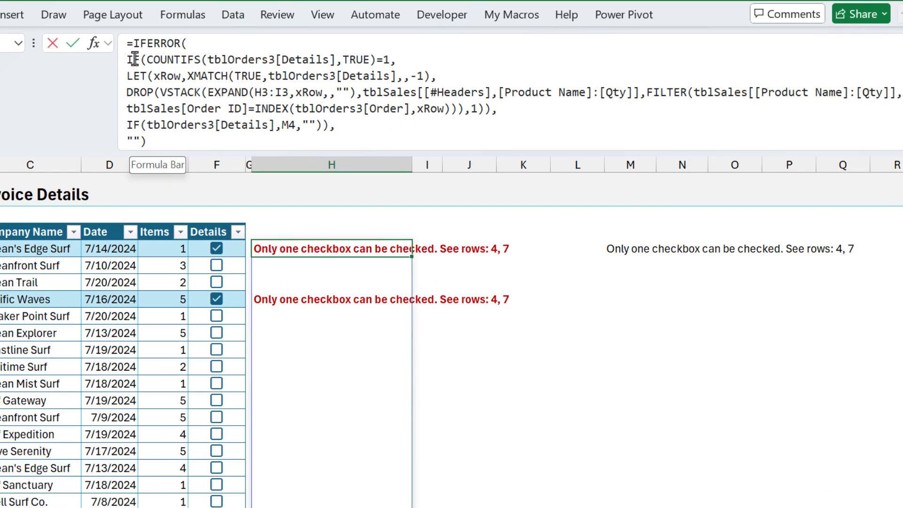
Step: Review the true and false branches of H4's IF formula unchanged, then select the M4 warning formula
left_click(135, 59)
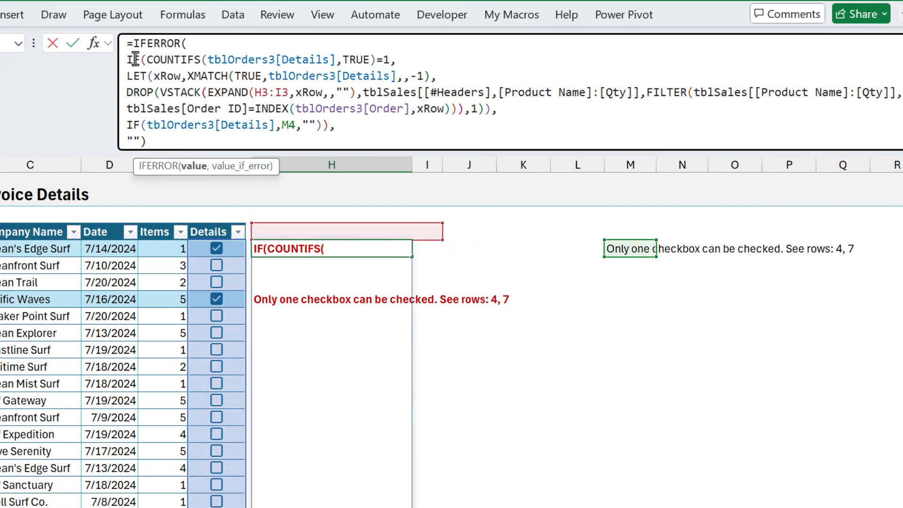
left_click(153, 60)
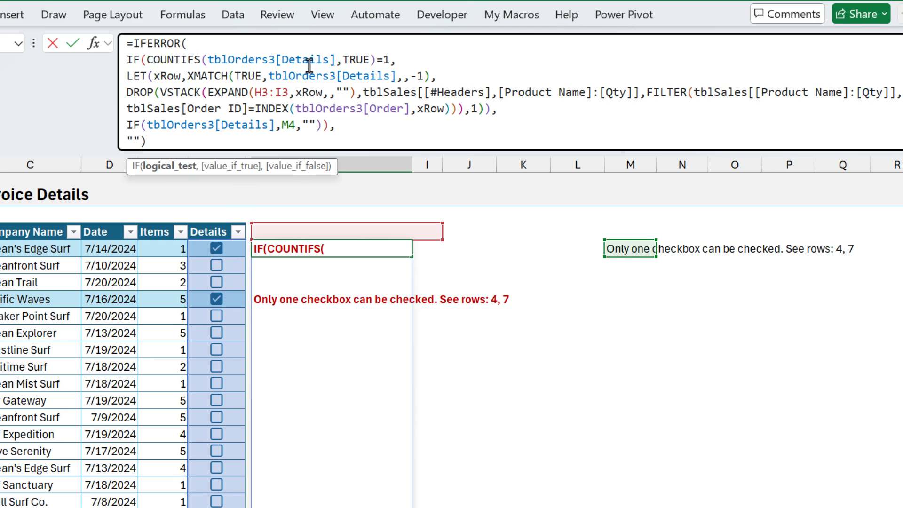
left_click(228, 168)
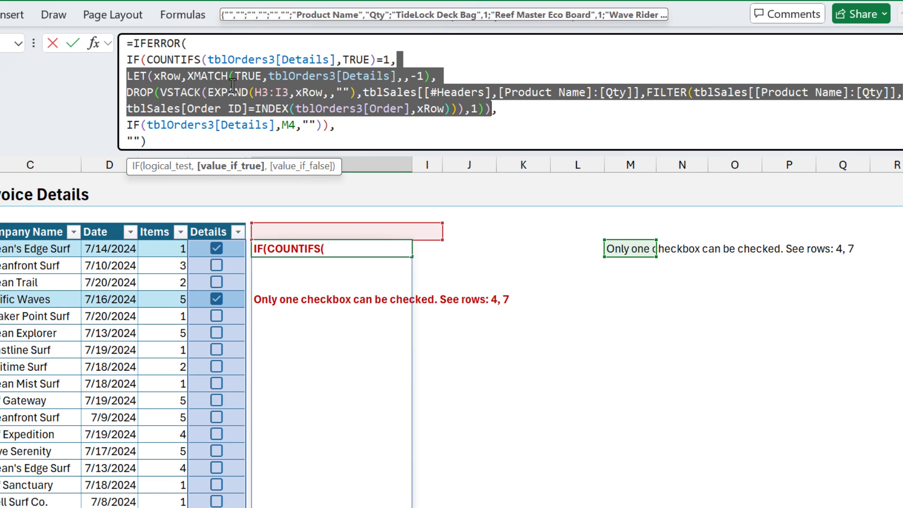
left_click(294, 169)
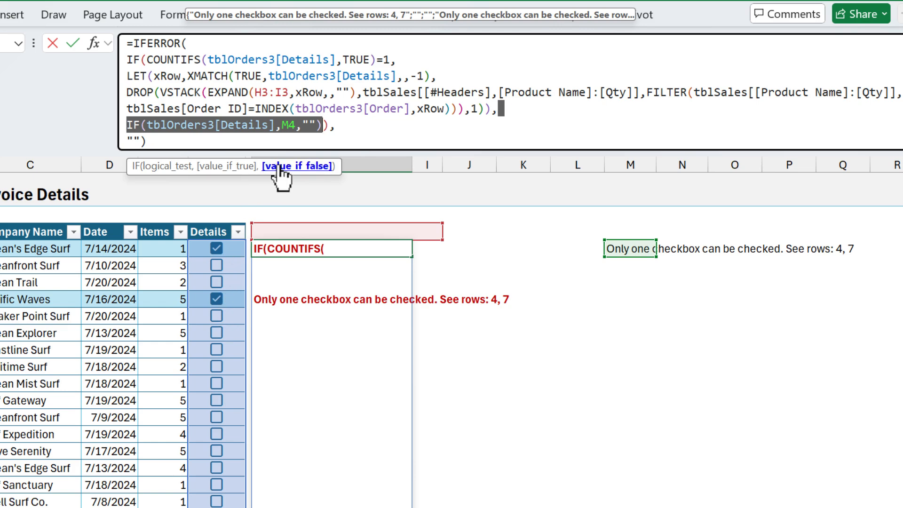
key("Escape")
left_click(613, 247)
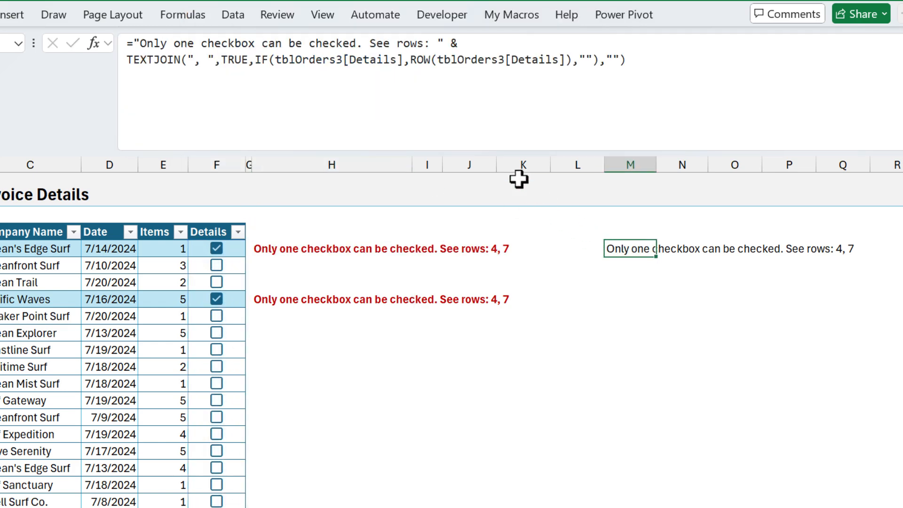
left_click(309, 60)
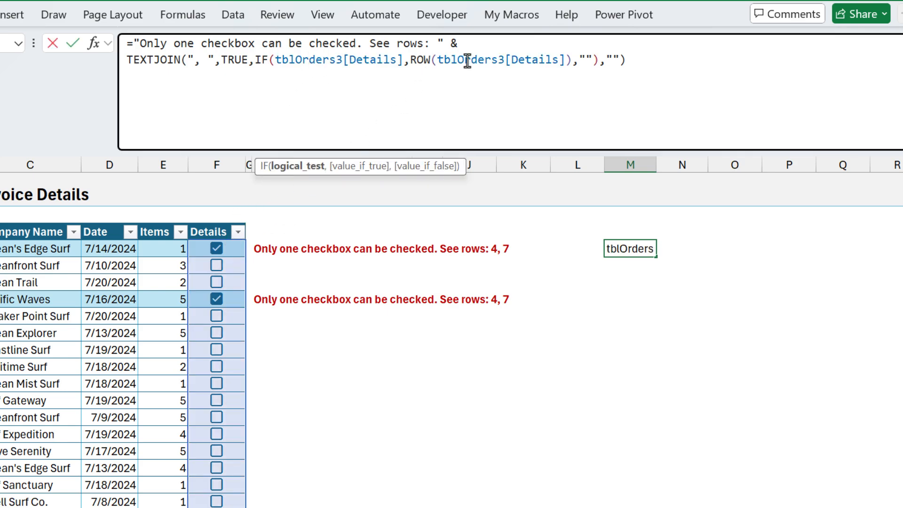
left_click(243, 61)
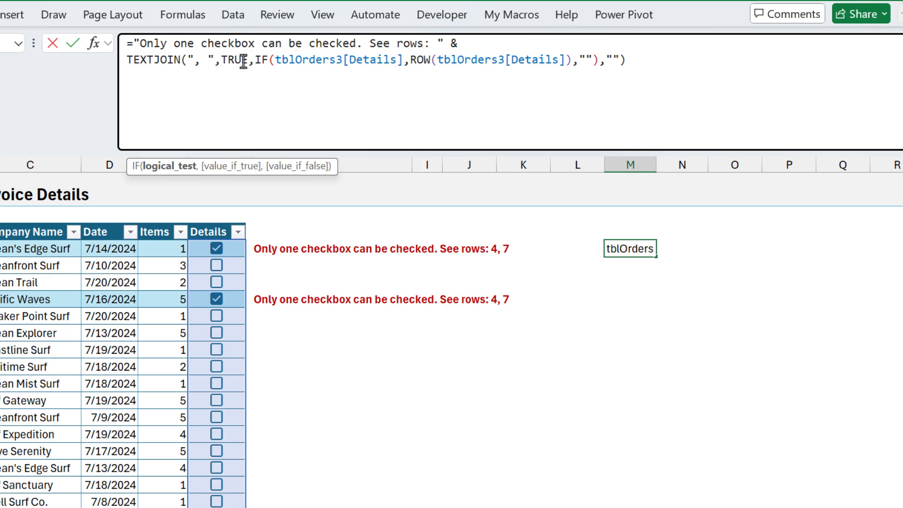
left_click(301, 166)
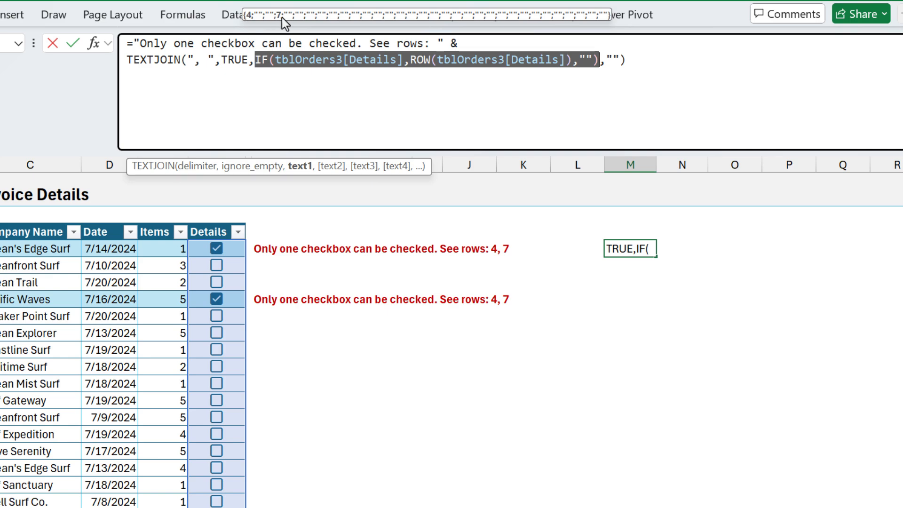
left_click(238, 60)
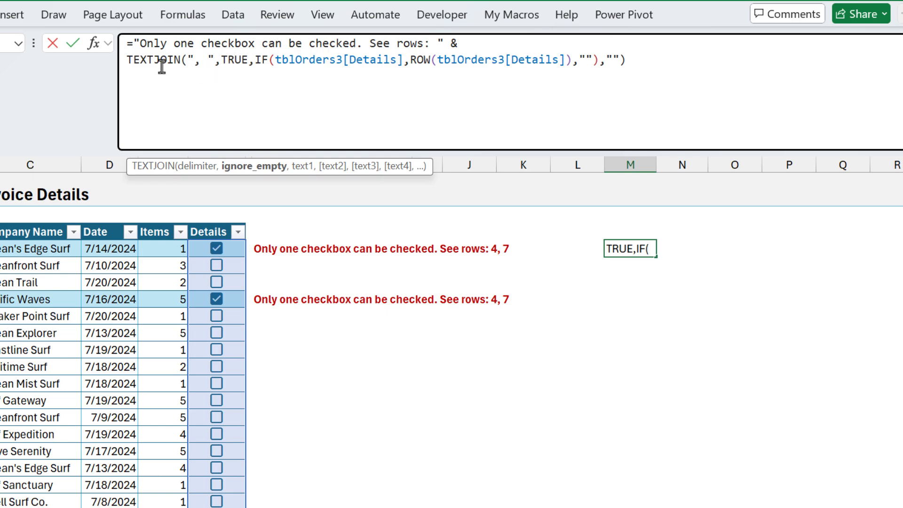
left_click_drag(131, 63, 623, 61)
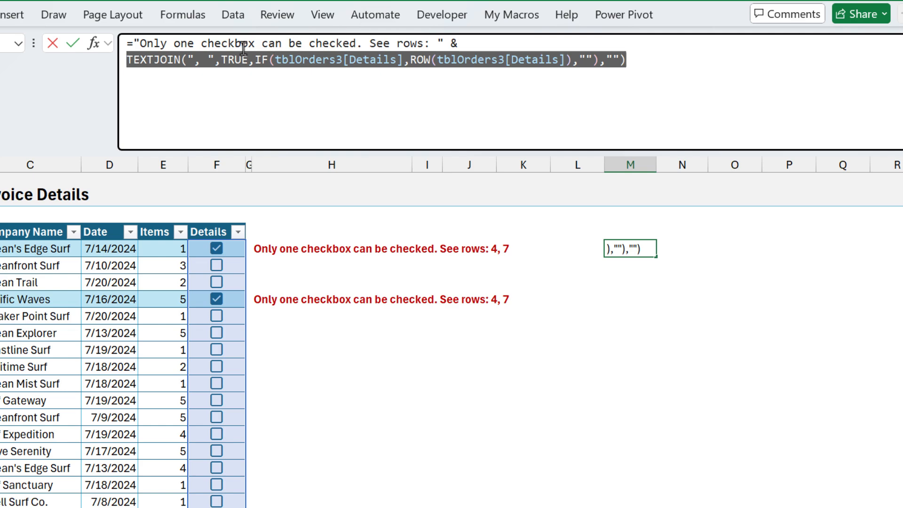
left_click_drag(140, 43, 439, 45)
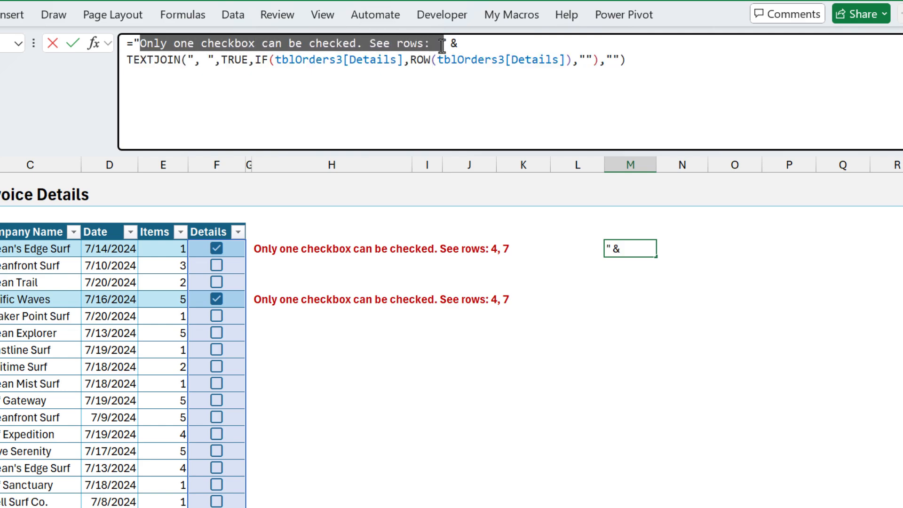
key("Escape")
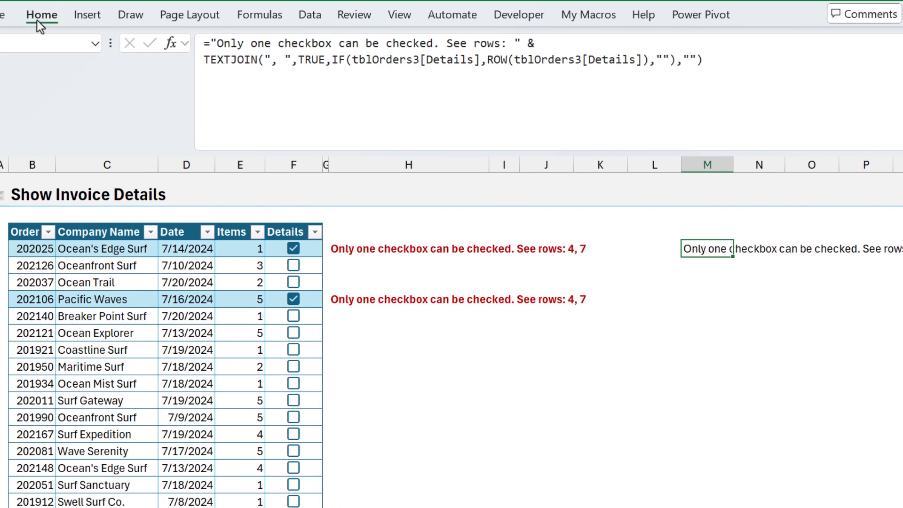
left_click(38, 19)
left_click(520, 38)
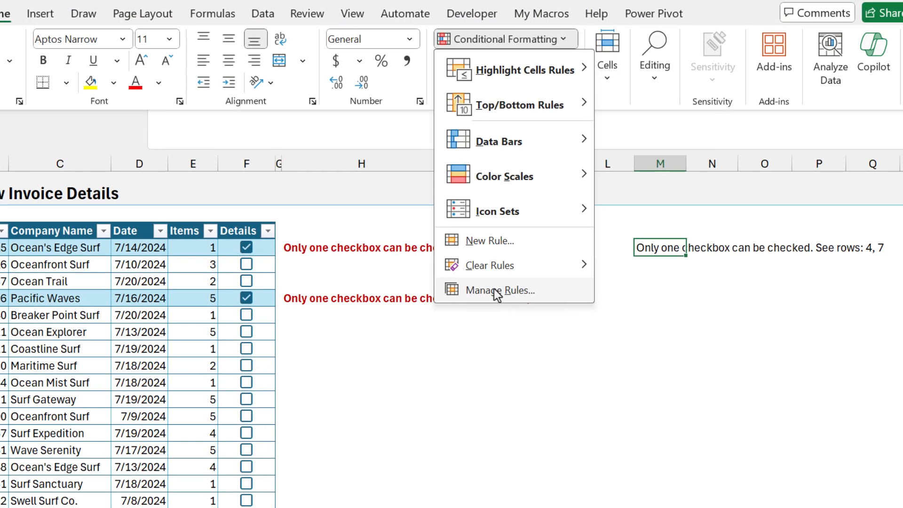
left_click(497, 292)
left_click(371, 228)
left_click(364, 252)
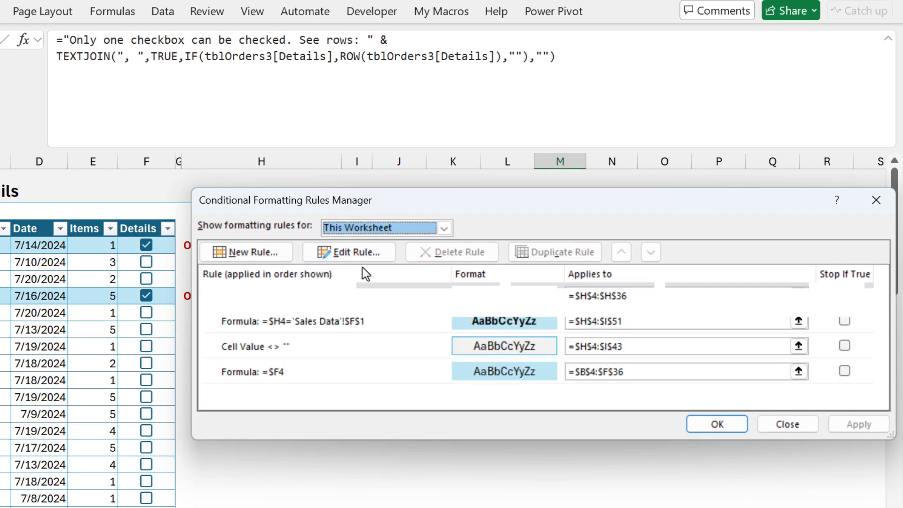
left_click(320, 297)
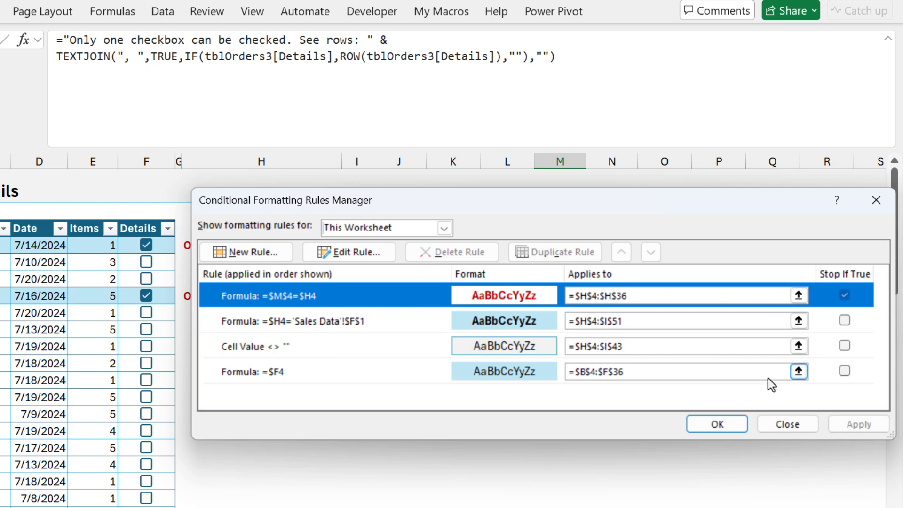
left_click(729, 425)
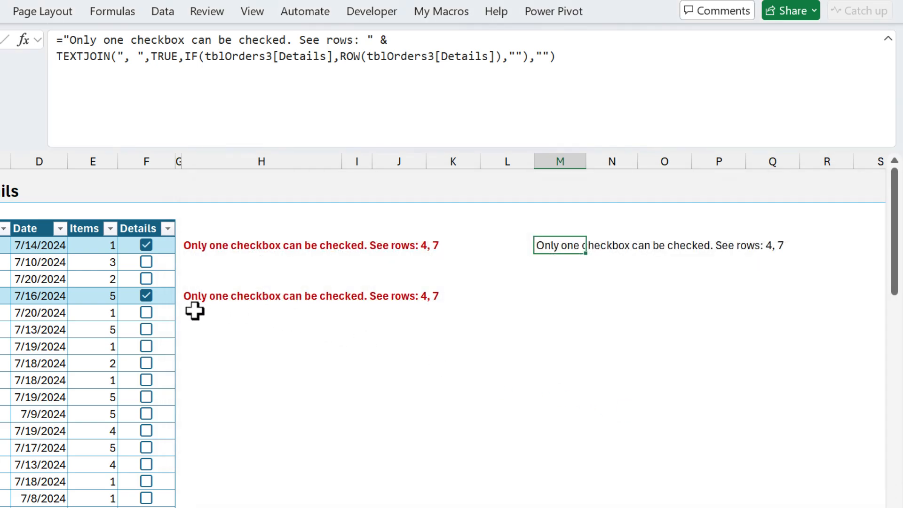